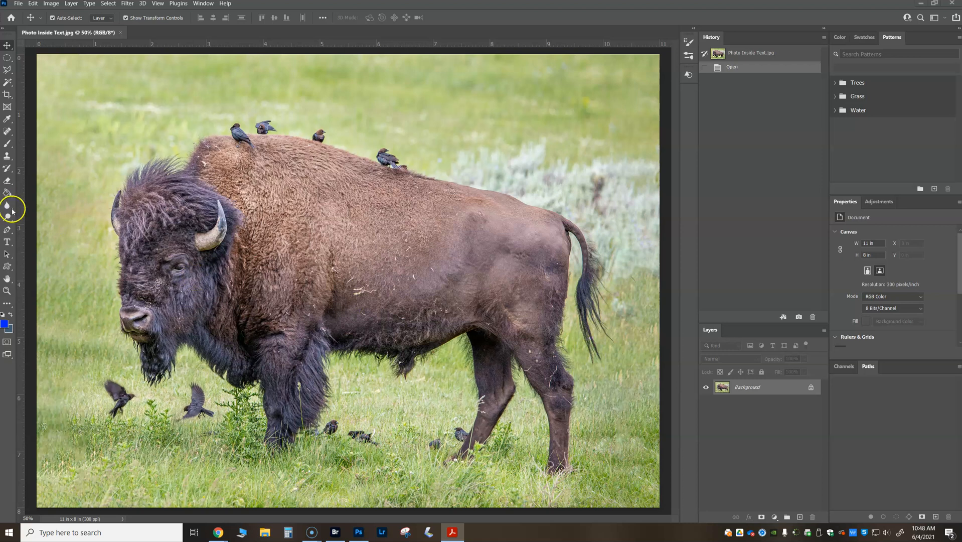
Add the horizontal text BISON in Cooper Black Regular at 72 pt and move it over the bison's head
left_click(12, 237)
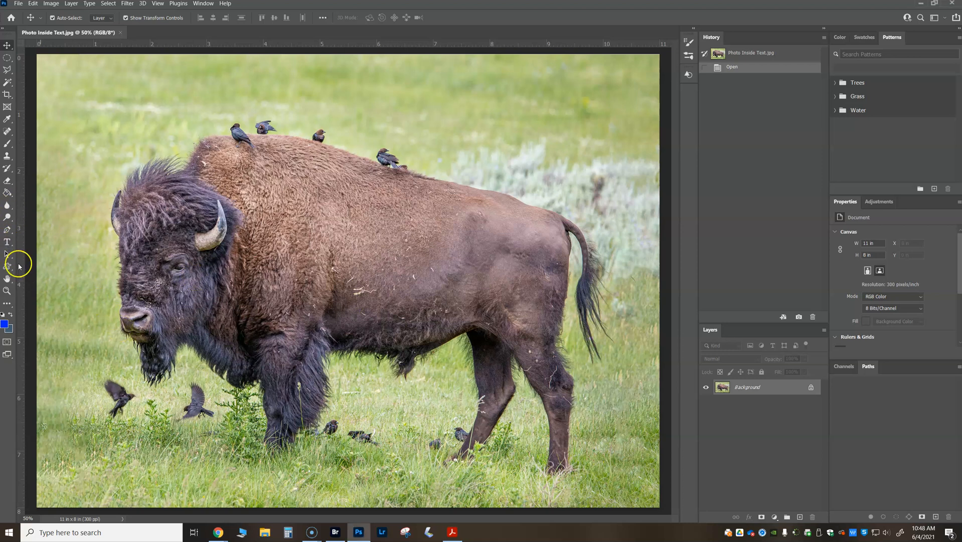
left_click(8, 243)
left_click(62, 244)
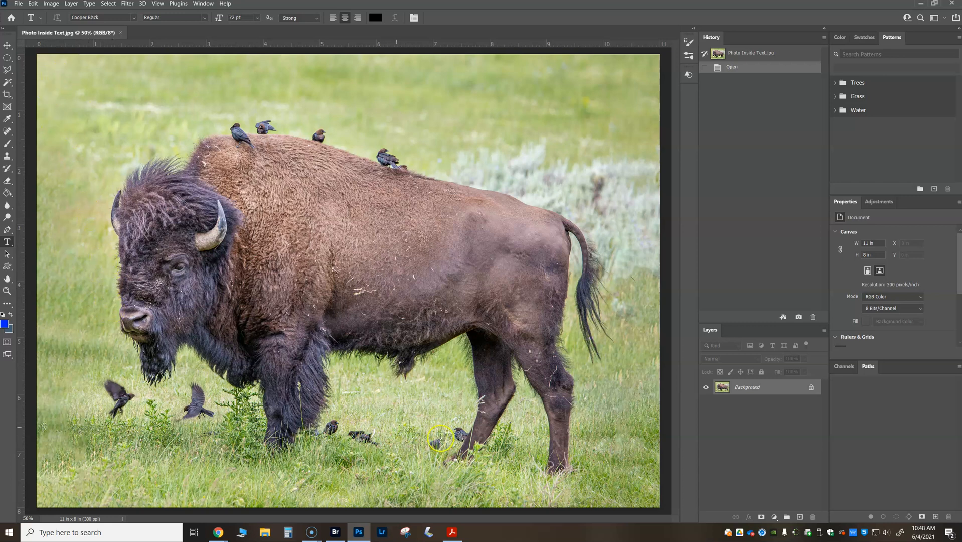
left_click(108, 323)
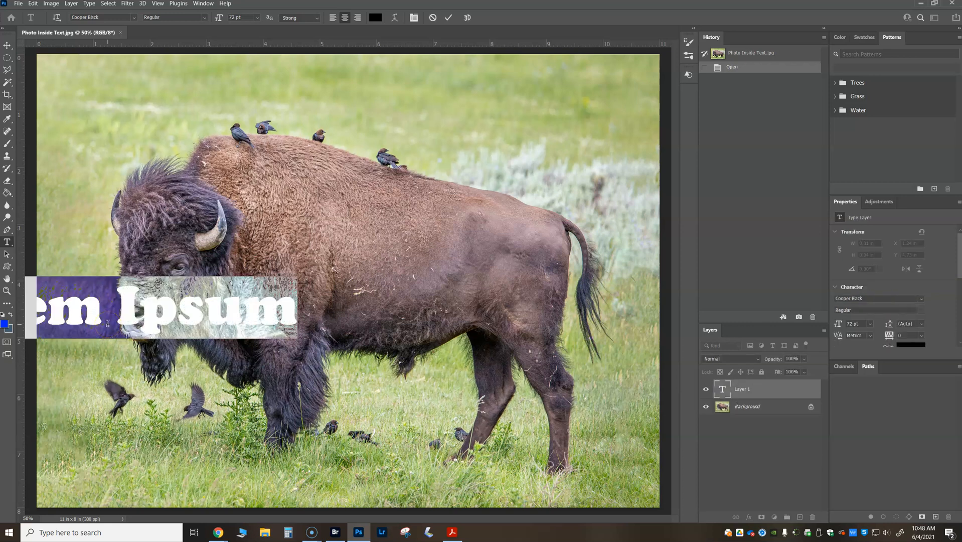
type("B")
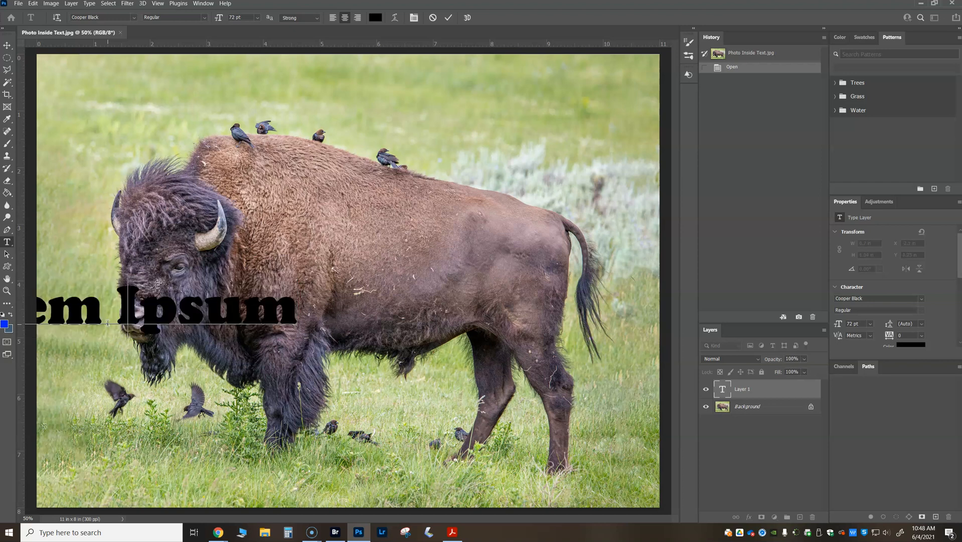
type("ISON")
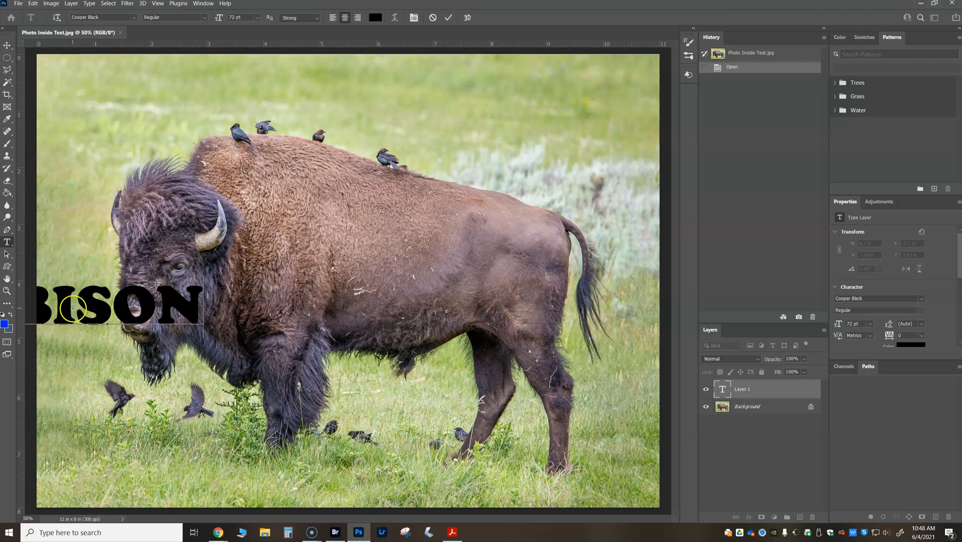
left_click(7, 45)
left_click_drag(143, 308, 238, 159)
left_click(7, 241)
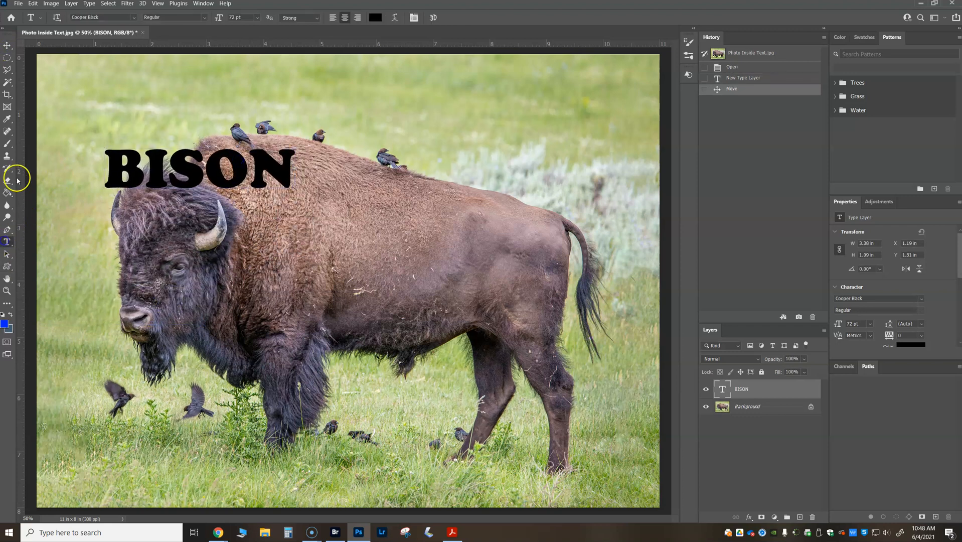
left_click(135, 17)
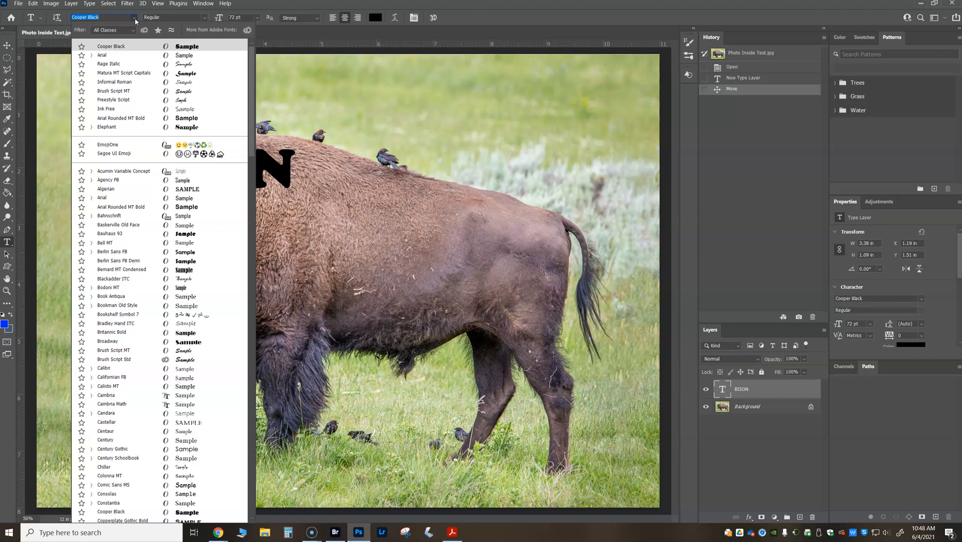
left_click(135, 19)
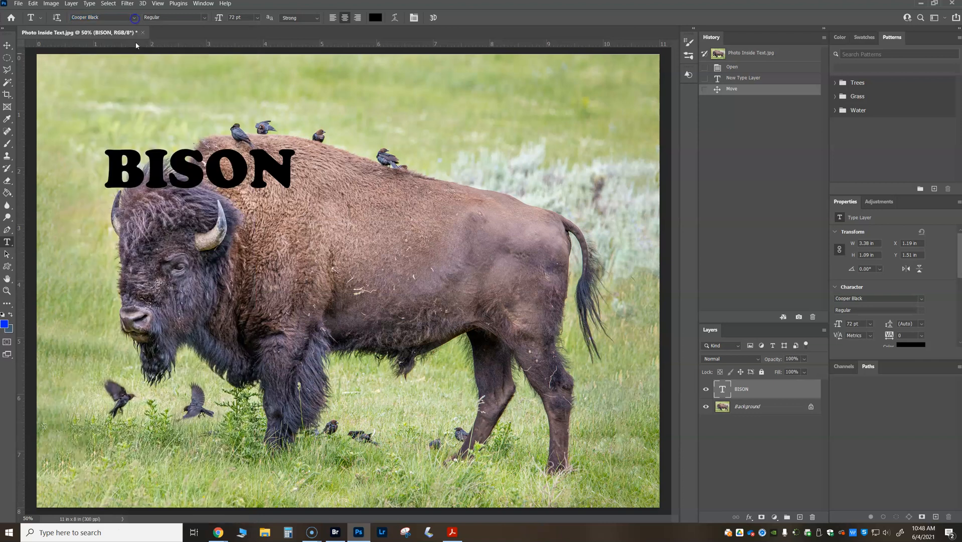
Stretch the BISON text across most of the photo, to about 9.45 in wide and 9.47 in high, and apply the transform
left_click(7, 46)
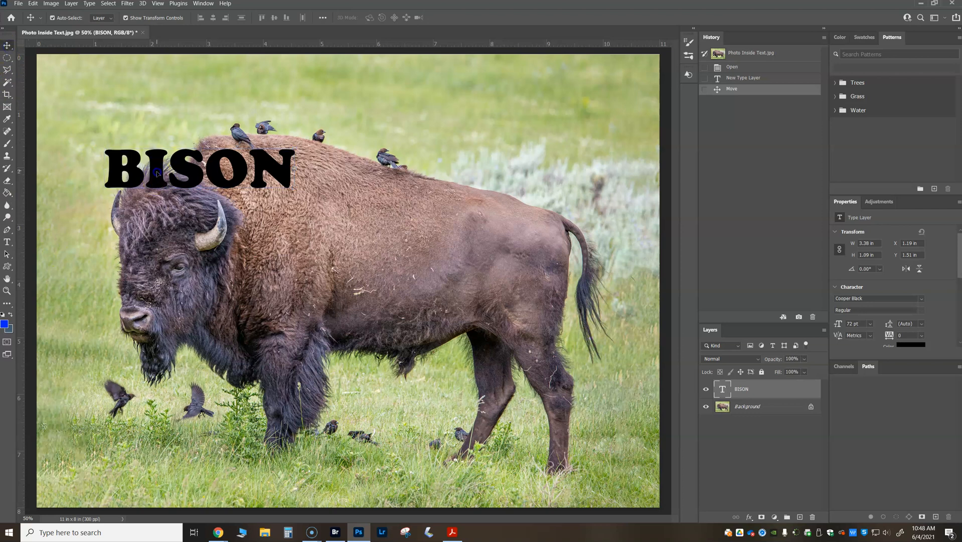
left_click_drag(161, 176, 149, 167)
left_click_drag(283, 179, 619, 492)
left_click_drag(90, 130, 91, 59)
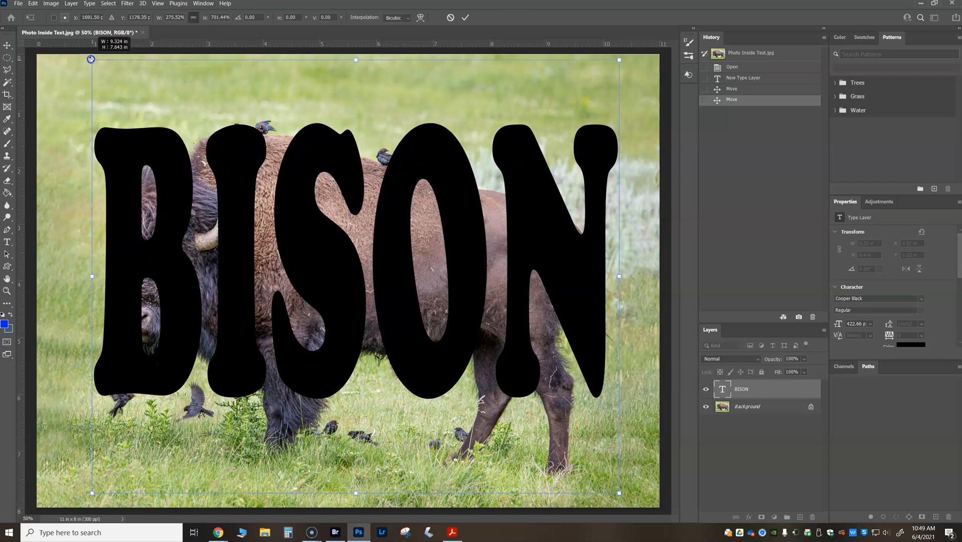
left_click_drag(355, 492, 356, 511)
key("ctrl+minus")
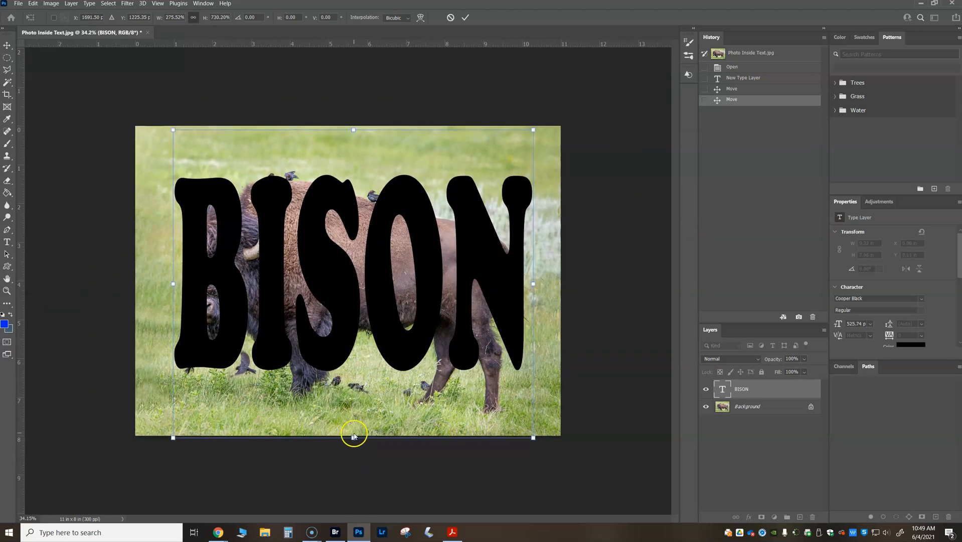
left_click_drag(355, 443, 353, 470)
left_click_drag(354, 129, 353, 113)
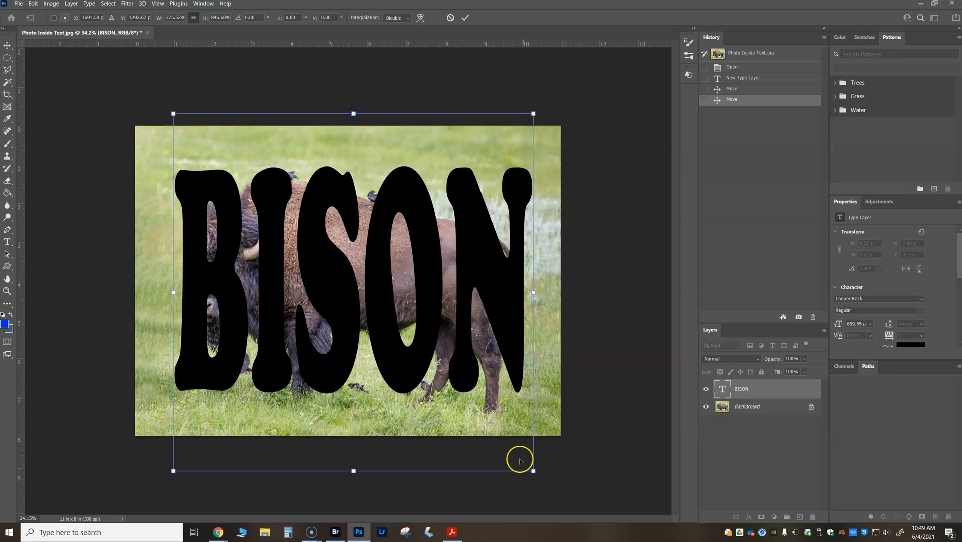
left_click_drag(533, 470, 539, 482)
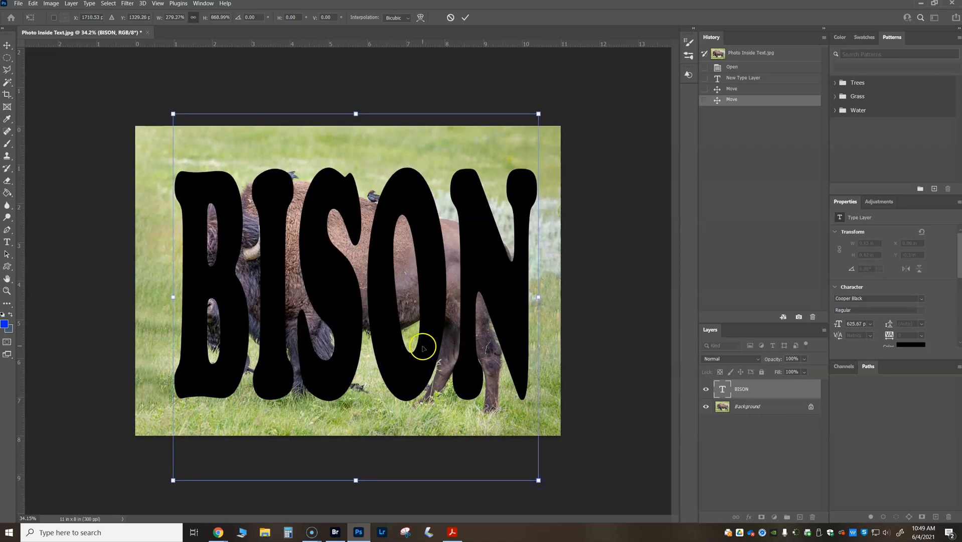
double_click(436, 357)
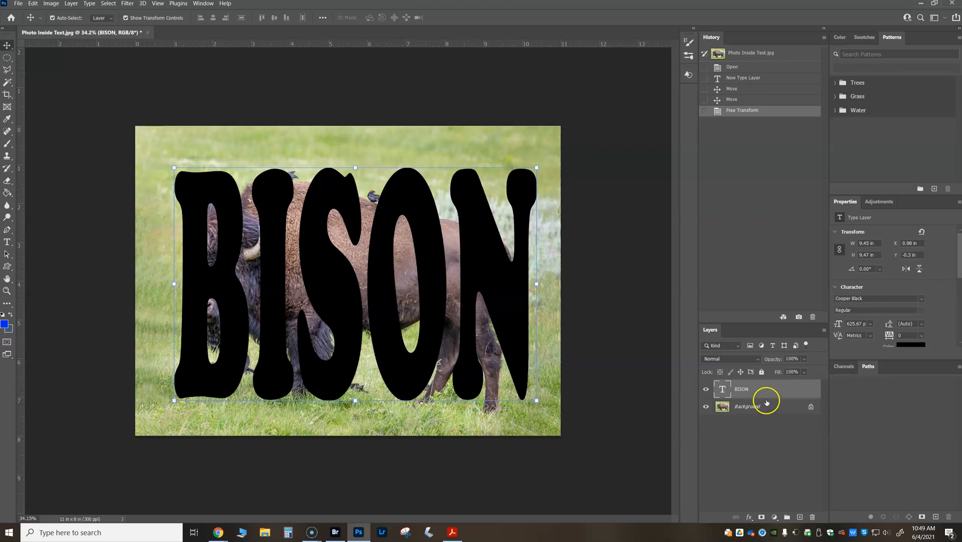
Unlock the background photo layer and place the BISON text layer beneath it
left_click(811, 407)
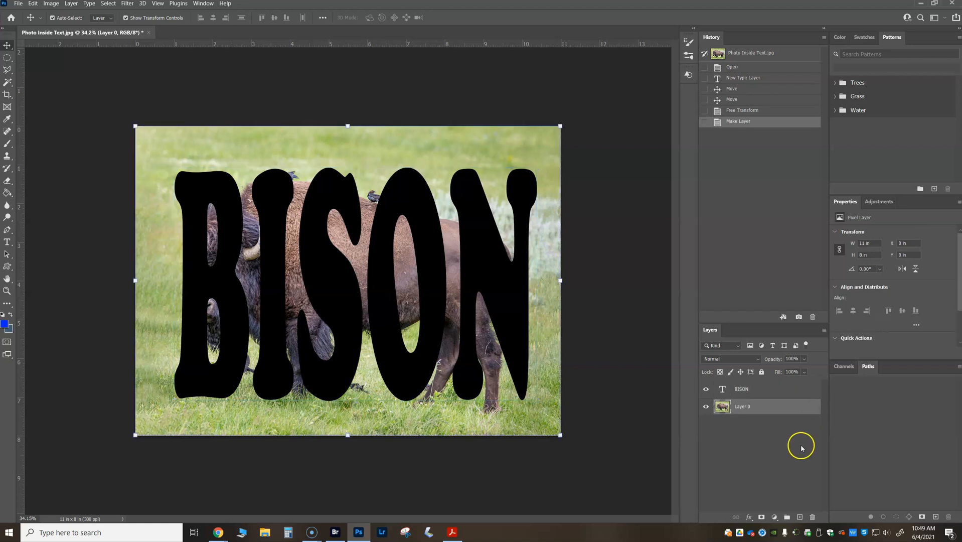
left_click_drag(742, 390, 743, 432)
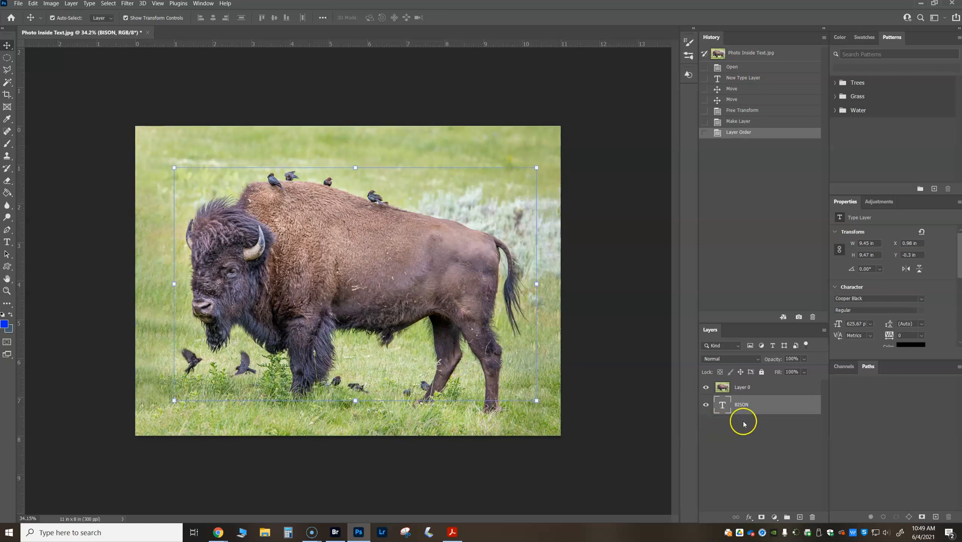
Toggle the photo layer's visibility to check the text, and clip the photo to the BISON text layer
left_click(706, 389)
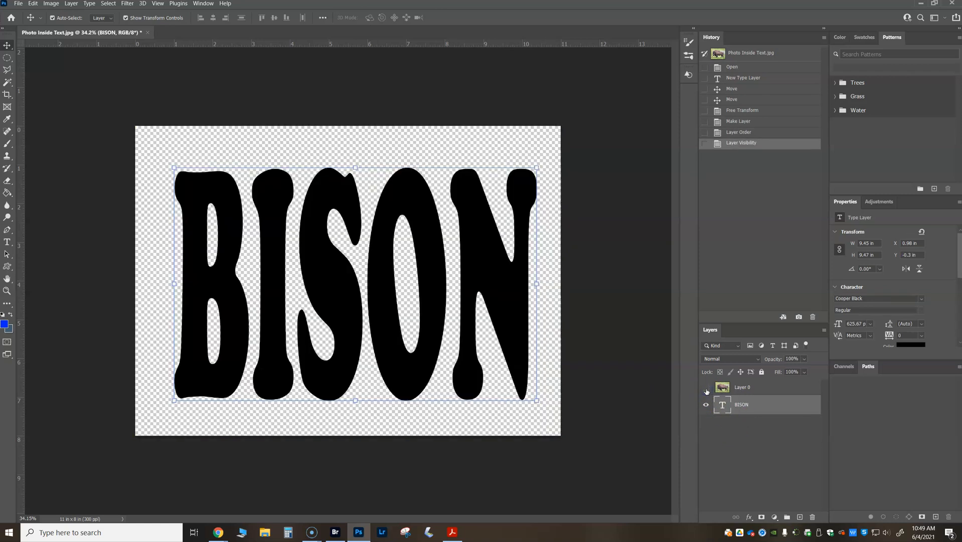
left_click(706, 388)
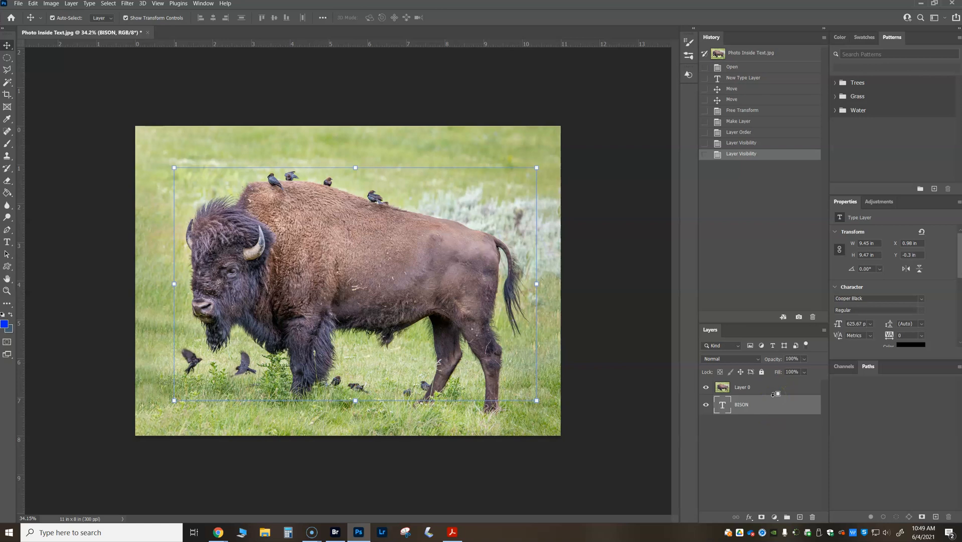
left_click(776, 394, "alt")
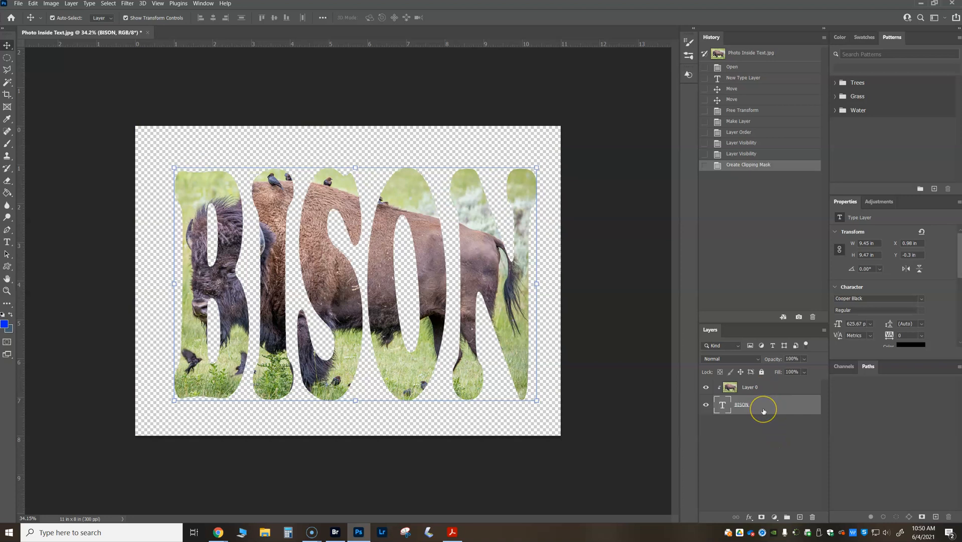
mouse_move(228, 286)
left_mouse_down()
mouse_move(243, 281)
mouse_move(236, 293)
mouse_move(222, 288)
left_mouse_up()
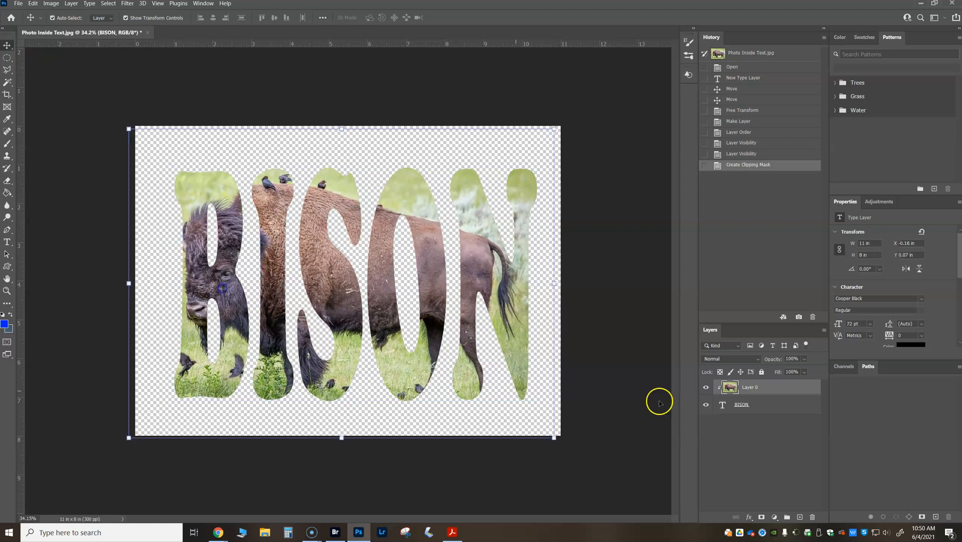
left_click(741, 407)
left_click_drag(375, 325, 381, 322)
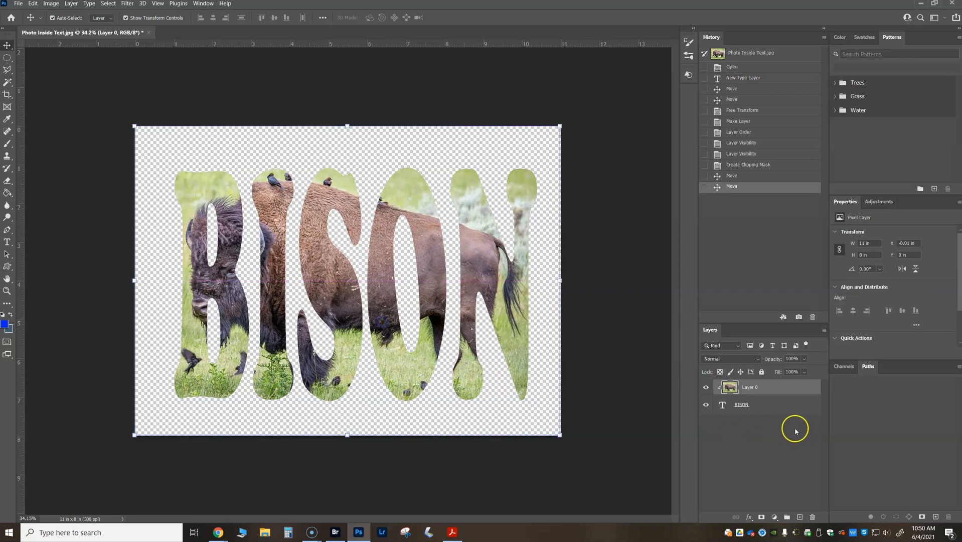
Turn off Auto-Select and move only the BISON text layer to about X 1.17 in, Y -0.25 in
left_click(744, 404)
left_click(52, 18)
mouse_move(242, 349)
left_mouse_down()
mouse_move(249, 357)
mouse_move(245, 350)
left_mouse_up()
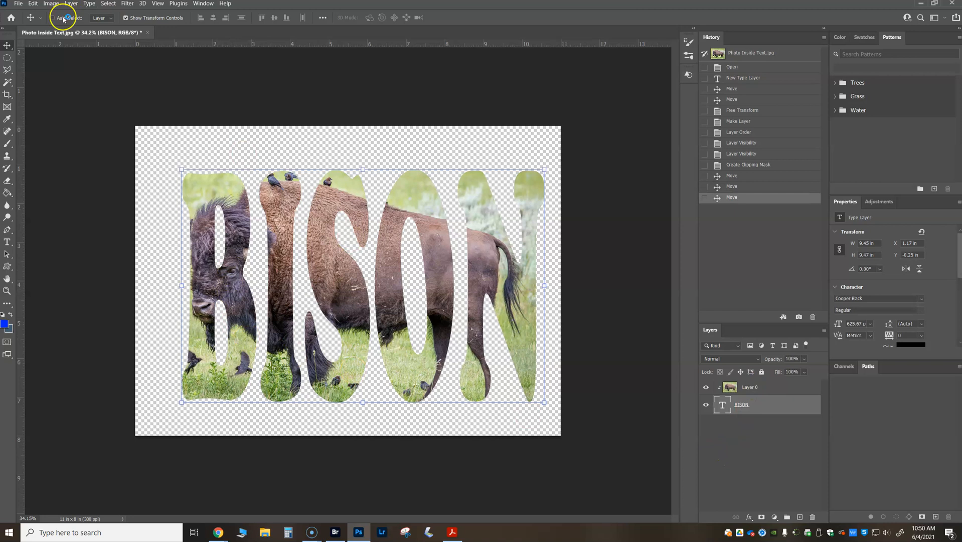
Select the photo and text layers with Auto-Select off and move them together about 0.32 in toward the canvas's left edge
left_click(758, 389)
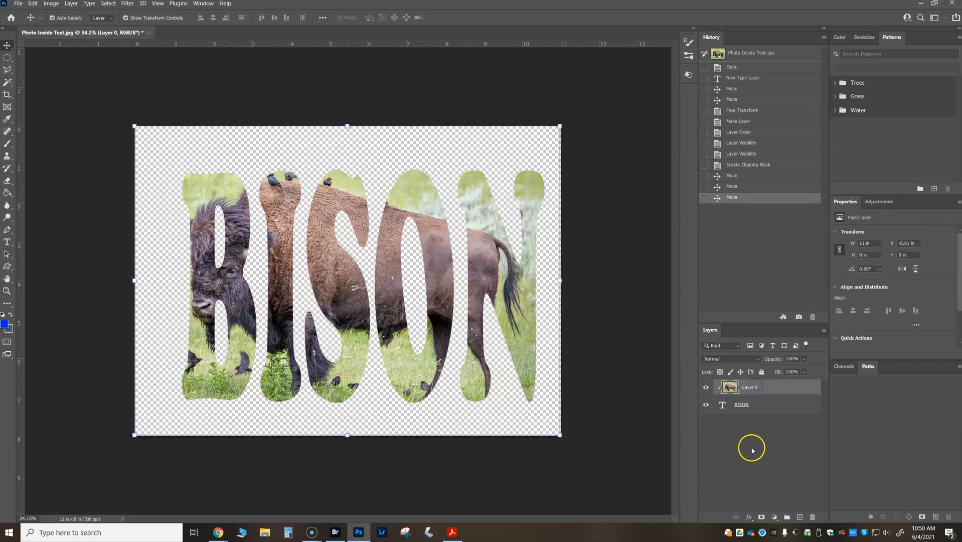
left_click(759, 405, "shift")
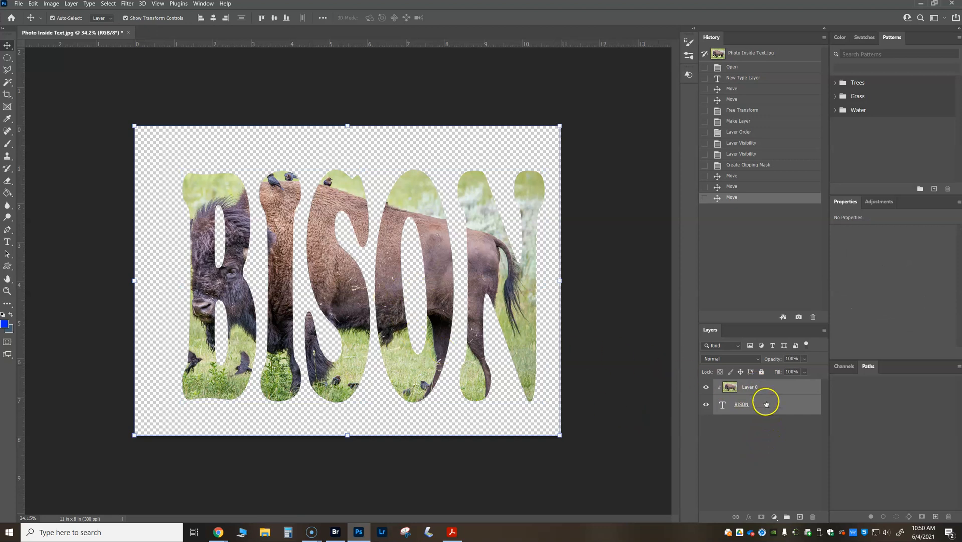
left_click(67, 18)
left_click_drag(390, 266, 373, 263)
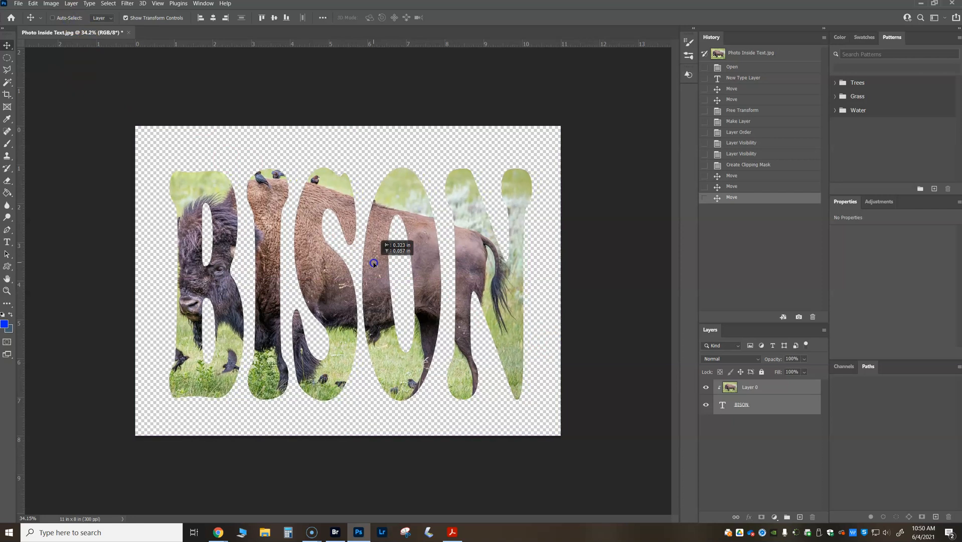
left_click_drag(374, 263, 374, 262)
left_click(486, 292)
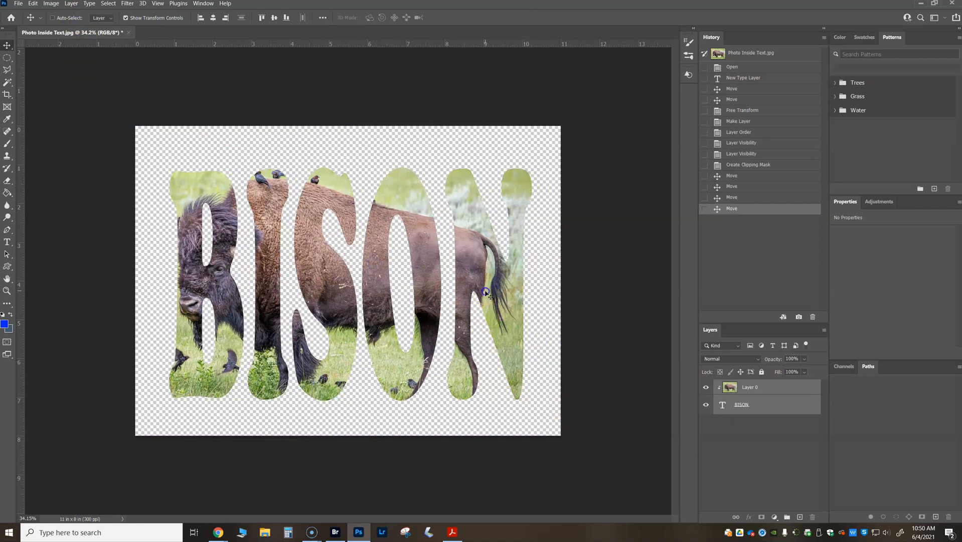
Scale only the BISON text layer up to about 103.5%, reposition it over the bison, and apply the transform
left_click(752, 404)
key("ctrl+t")
mouse_move(528, 400)
left_mouse_down()
mouse_move(540, 412)
mouse_move(530, 402)
left_mouse_up()
mouse_move(532, 479)
left_mouse_down()
mouse_move(550, 439)
mouse_move(556, 499)
mouse_move(550, 485)
left_mouse_up()
mouse_move(279, 303)
left_mouse_down()
mouse_move(289, 302)
mouse_move(274, 303)
left_mouse_up()
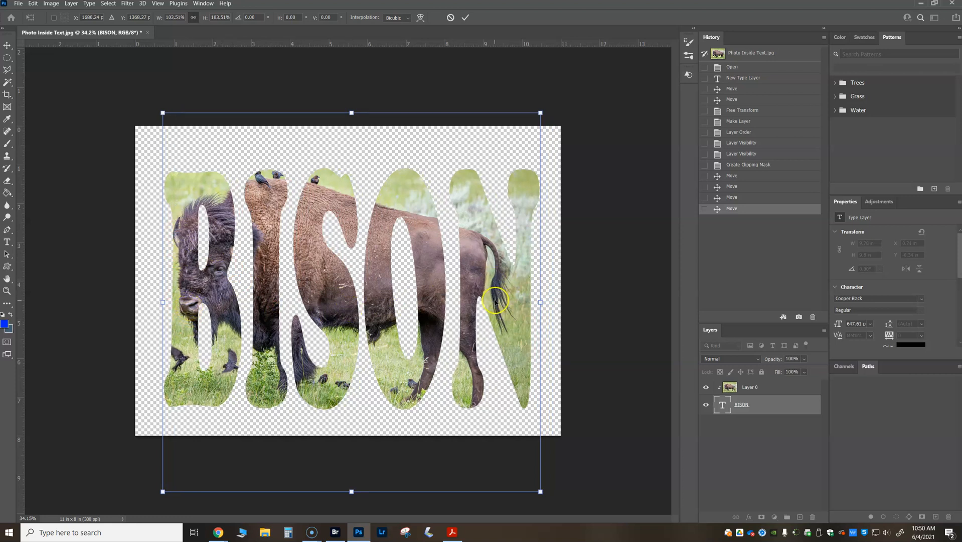
left_click_drag(326, 281, 317, 282)
key("Return")
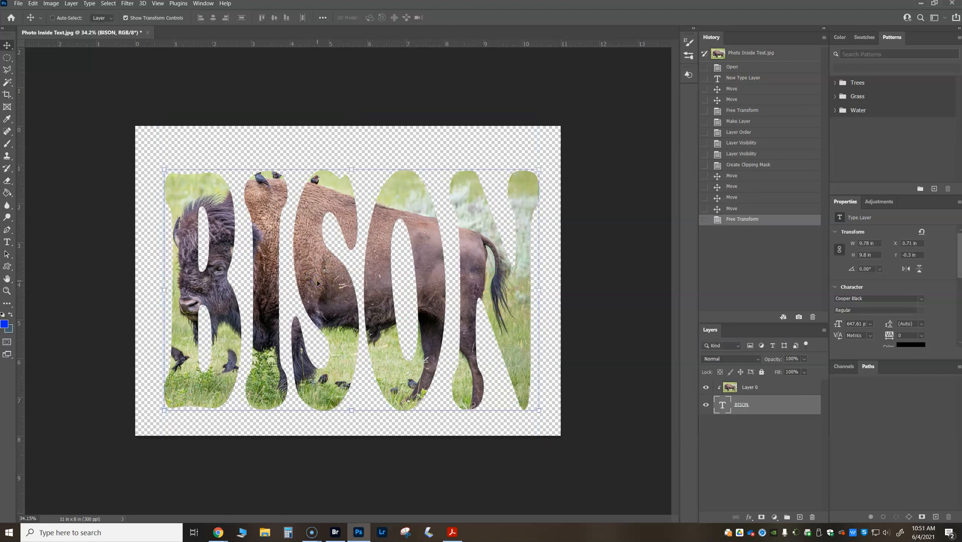
Stretch the BISON text upward to about 10.13 in high, keeping its width, and apply the transform
left_click(352, 170)
left_click_drag(351, 113, 352, 101)
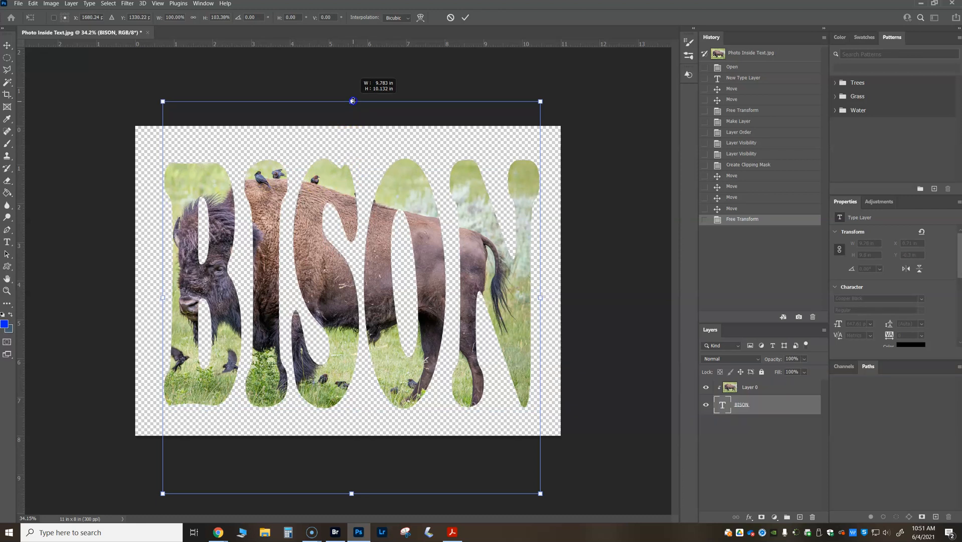
left_click_drag(352, 101, 352, 102)
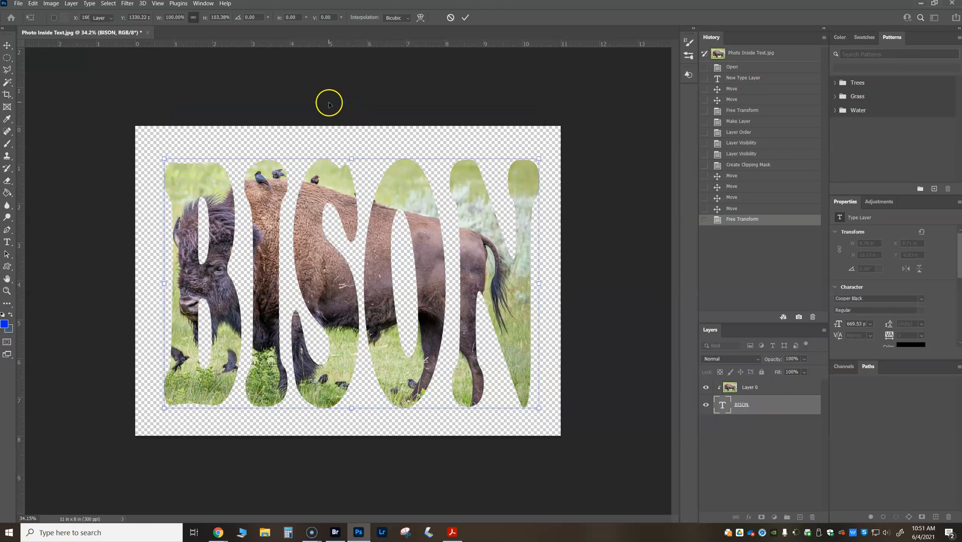
key("Return")
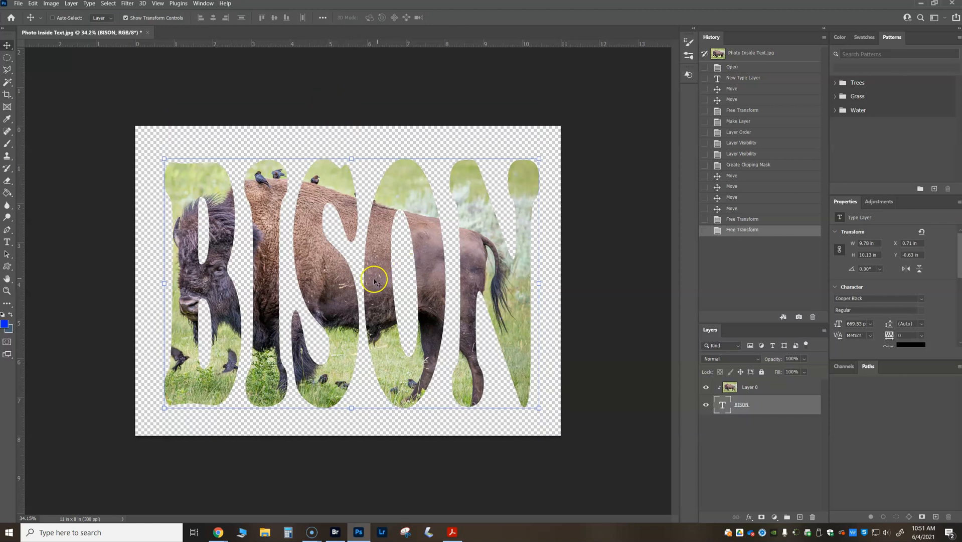
Shift the BISON text over the photo and reposition both layers together, placing the text at about X 0.68 in, Y -0.54 in
left_click_drag(373, 278, 348, 297)
left_click(769, 391, "ctrl")
left_click_drag(345, 292, 344, 290)
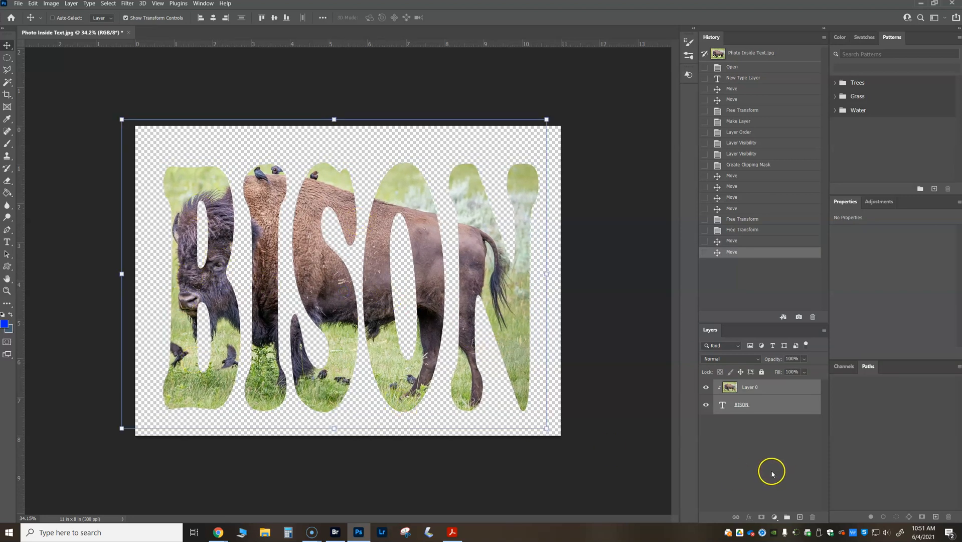
Add a 24 px outside Stroke effect to the BISON text layer only
left_click(745, 403)
left_click(741, 405)
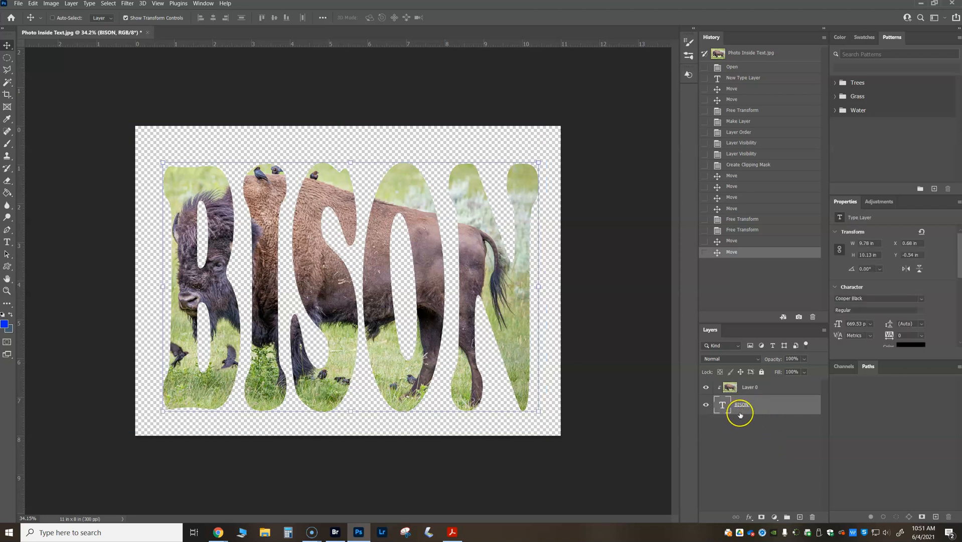
left_click(749, 516)
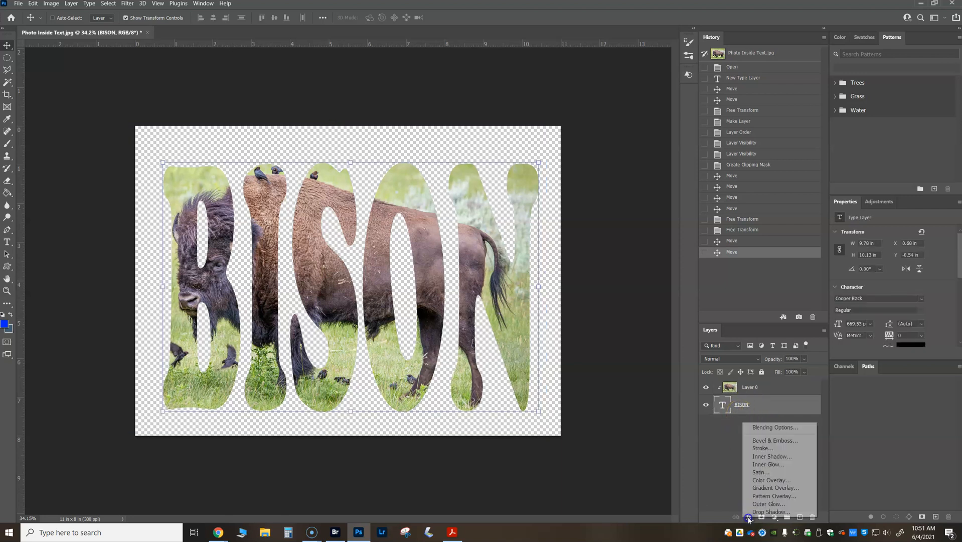
left_click(783, 450)
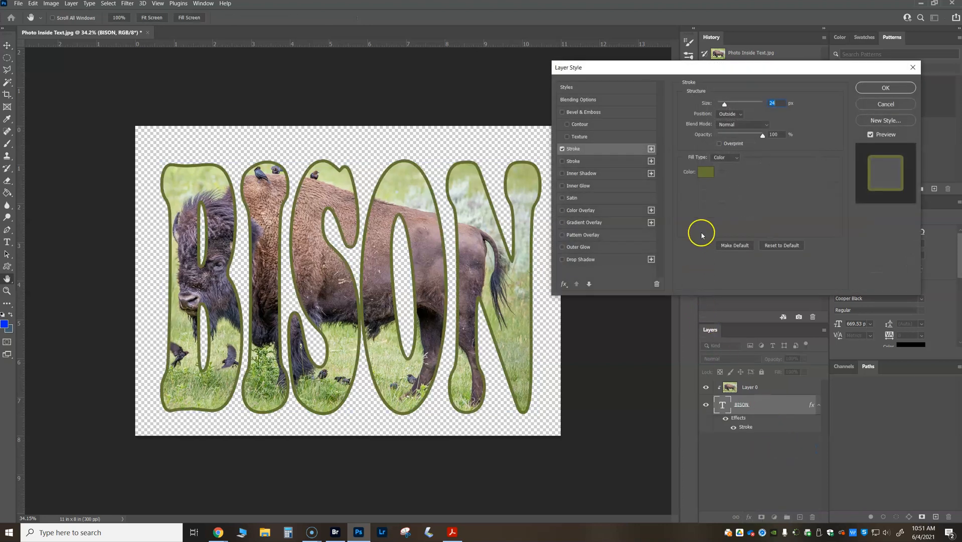
Set the stroke color to the medium green #6d8d42, sampled from the grass in the photo
left_click(705, 171)
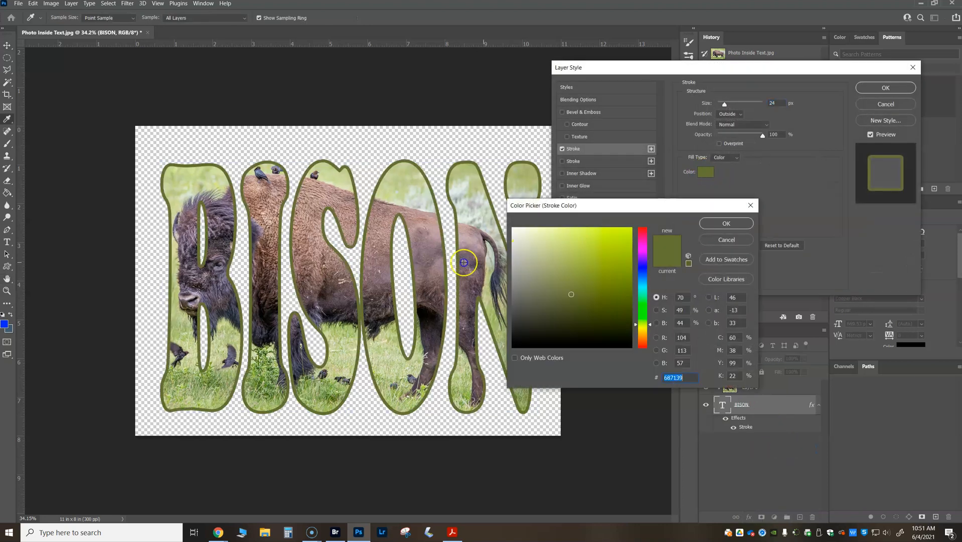
left_click_drag(427, 250, 405, 182)
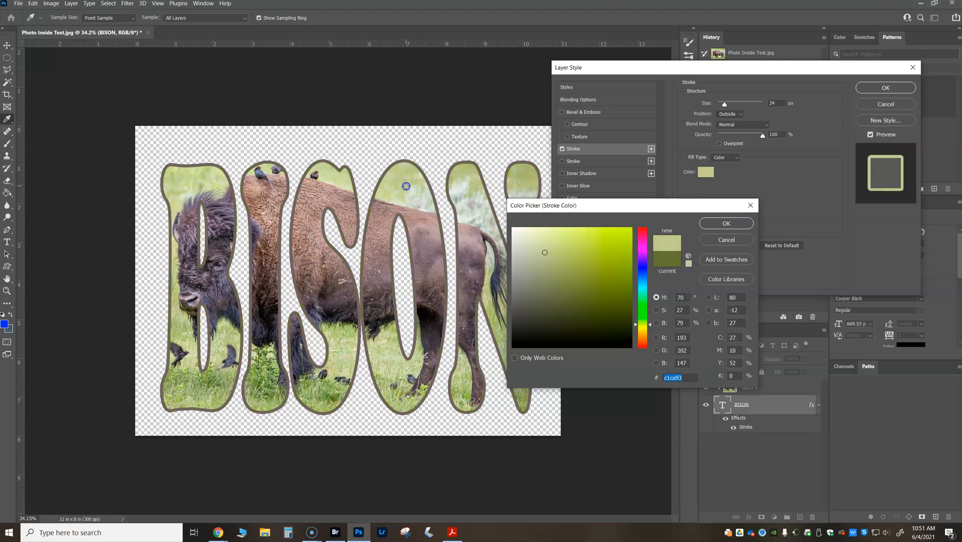
left_click(323, 395)
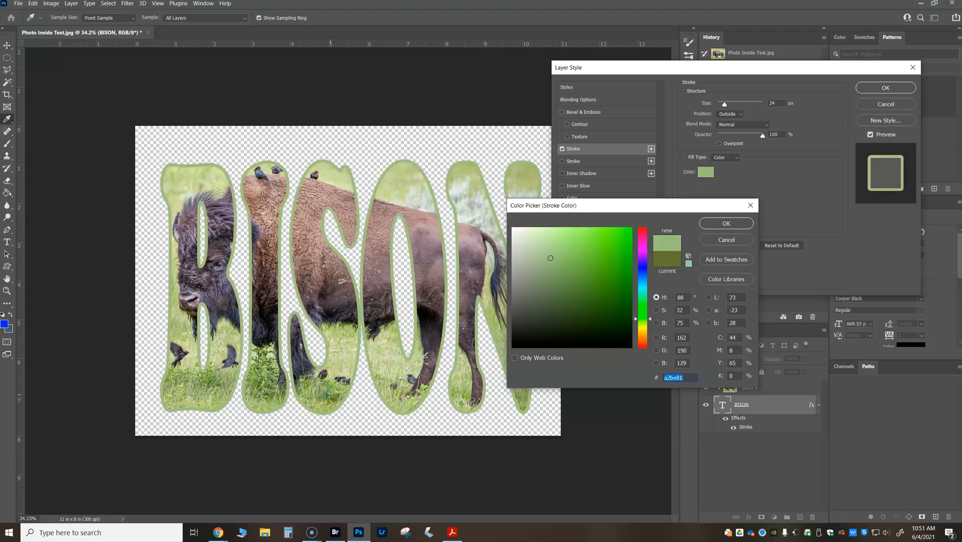
left_click(329, 392)
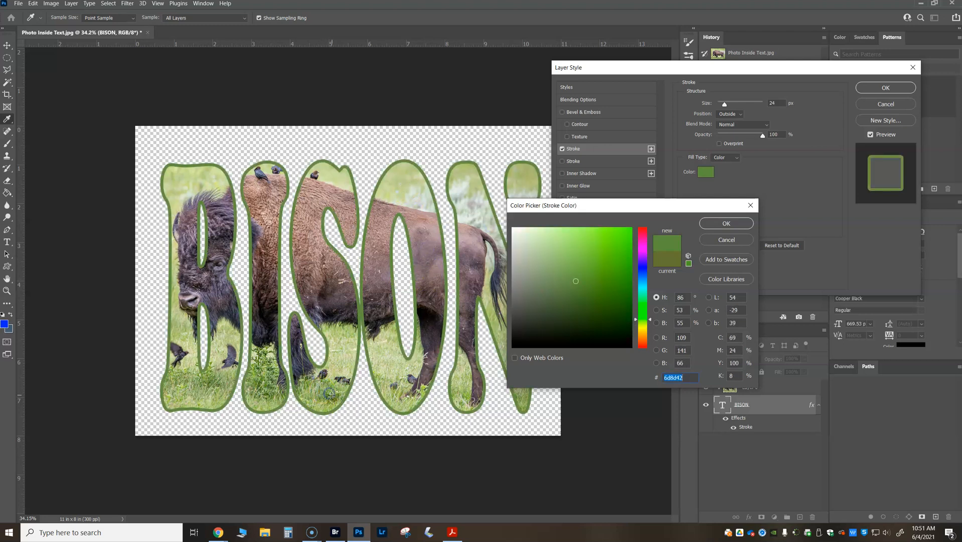
left_click(710, 224)
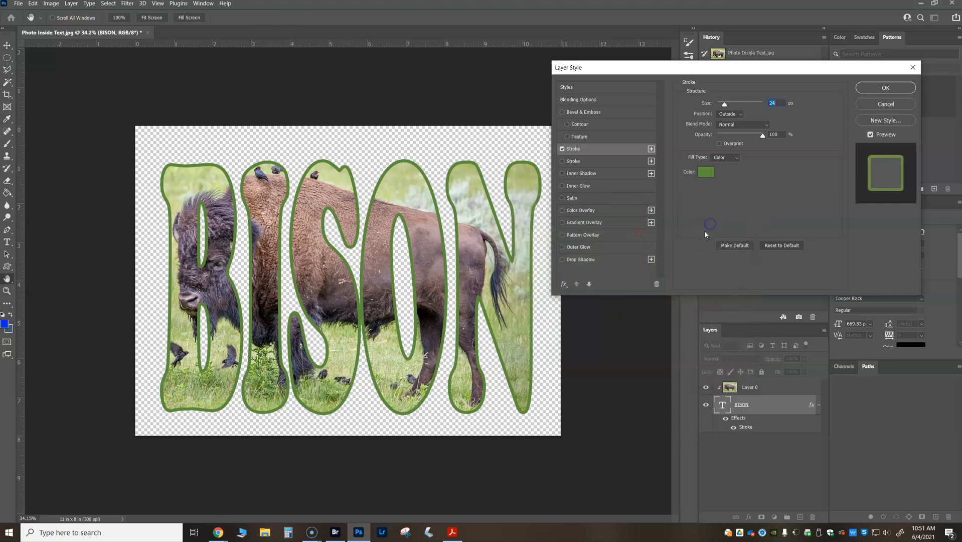
Add a Drop Shadow effect to the text, trying Outer Glow and Pattern Overlay and switching both off again
left_click(585, 259)
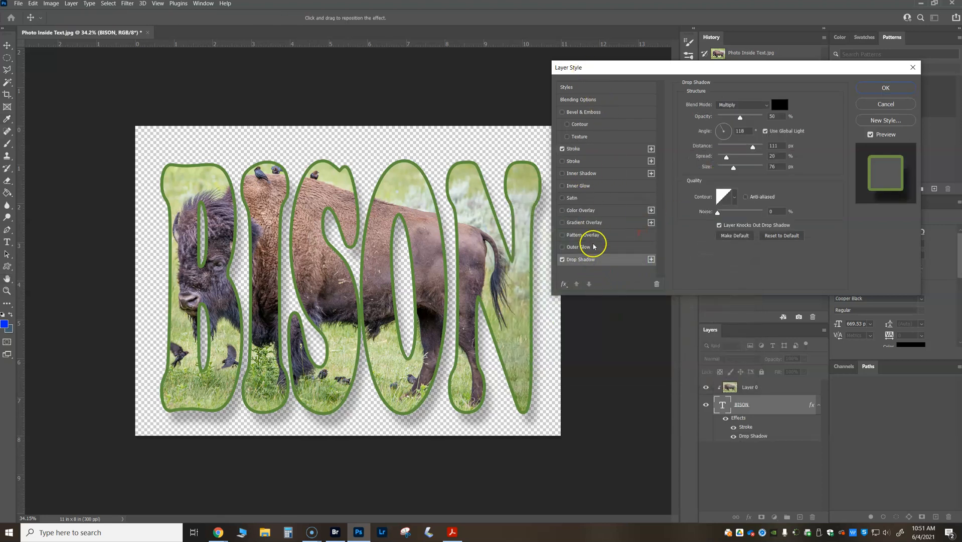
left_click(561, 246)
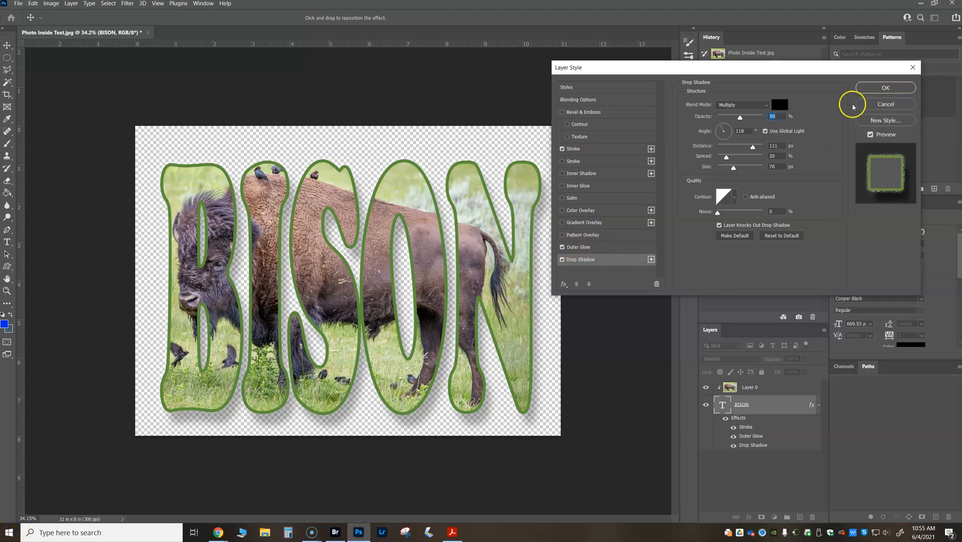
left_click(563, 235)
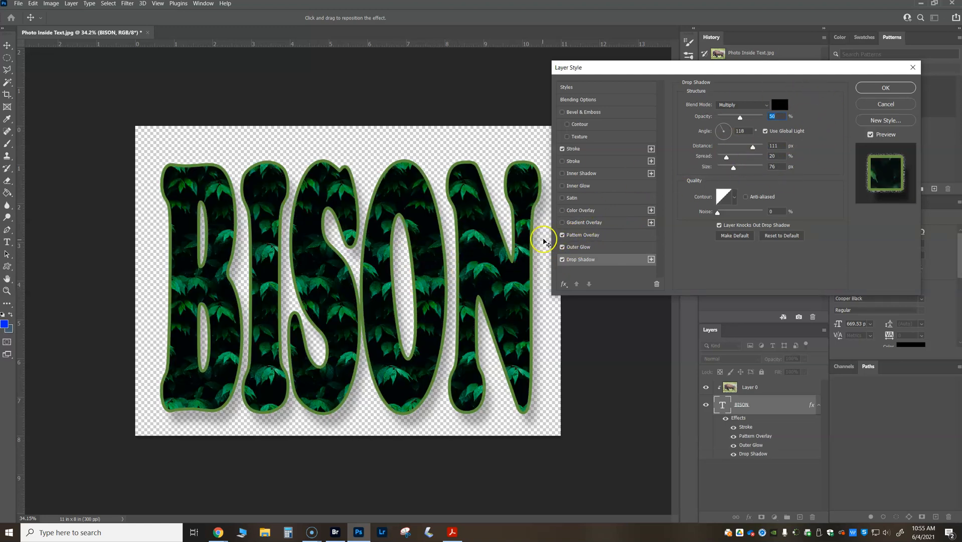
left_click(562, 234)
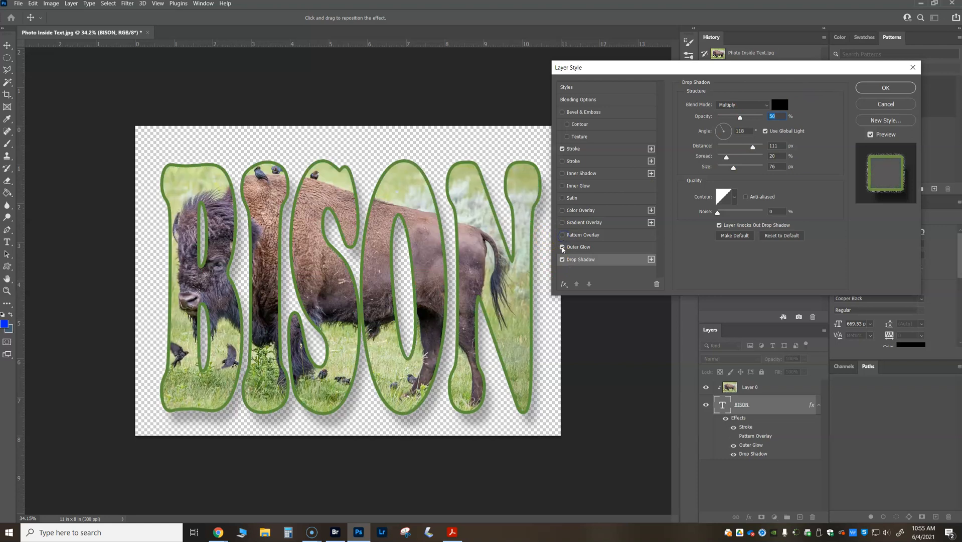
left_click(562, 247)
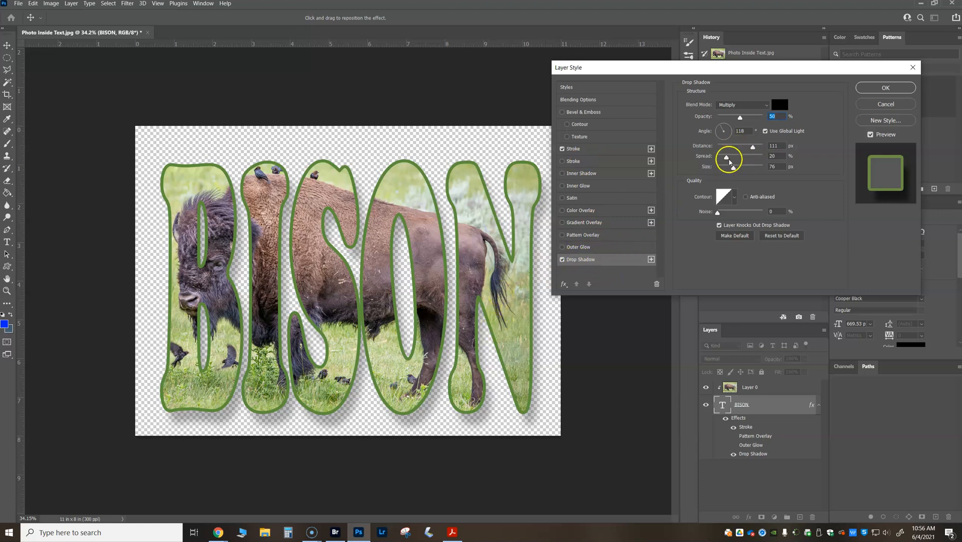
Adjust the drop shadow to a 122° angle, 140 px distance, 0% spread and 68 px size
left_click_drag(733, 167, 718, 147)
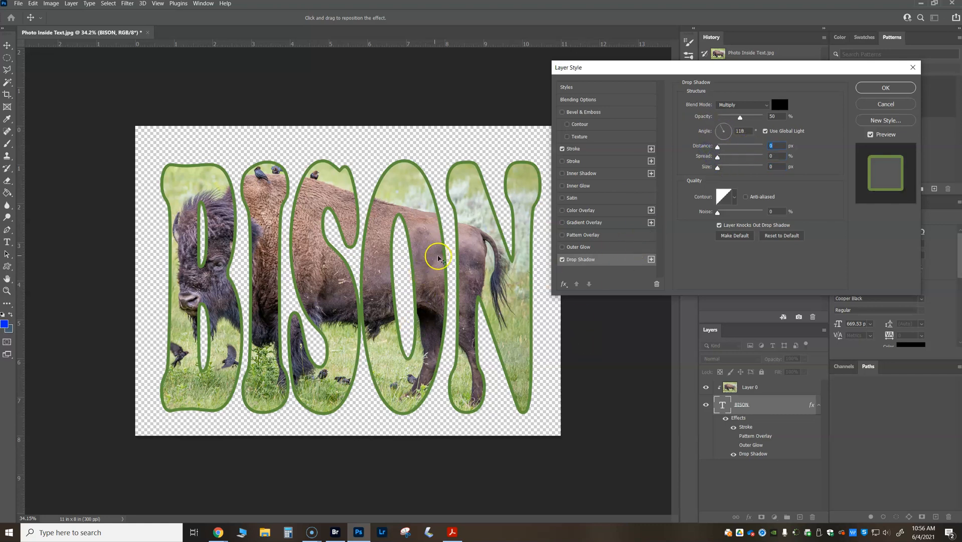
mouse_move(425, 271)
left_mouse_down()
mouse_move(461, 291)
mouse_move(438, 281)
left_mouse_up()
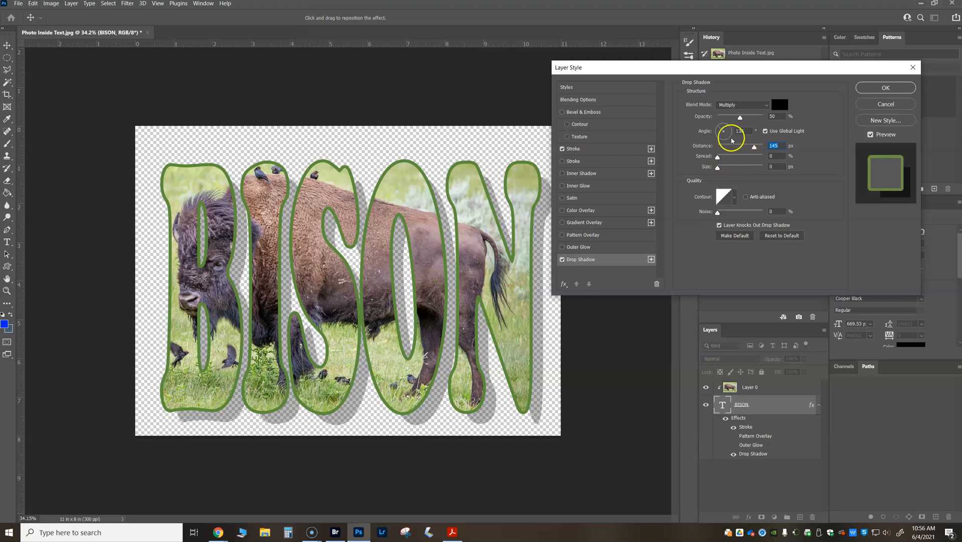
mouse_move(468, 325)
left_mouse_down()
mouse_move(478, 330)
mouse_move(465, 322)
left_mouse_up()
mouse_move(717, 166)
left_mouse_down()
mouse_move(733, 169)
mouse_move(715, 156)
mouse_move(757, 158)
mouse_move(718, 158)
left_mouse_up()
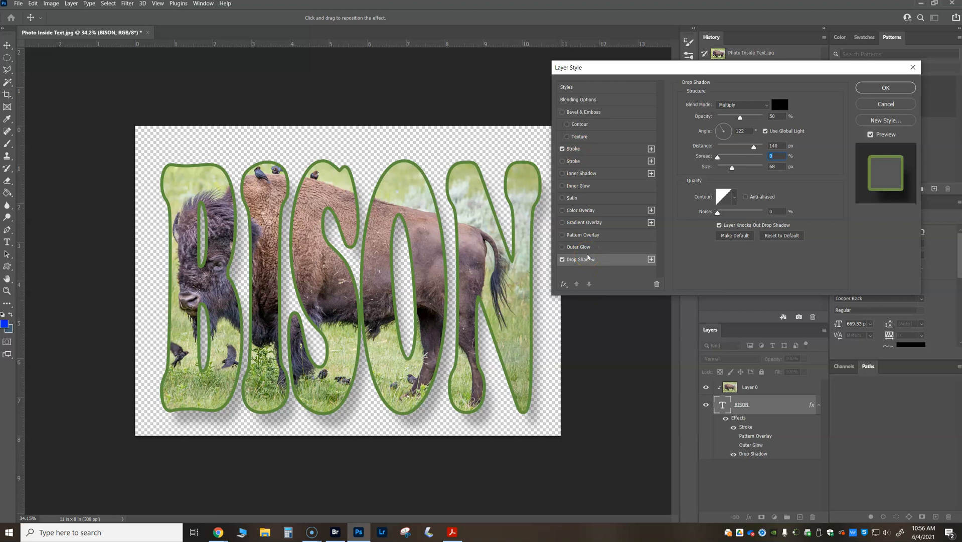
Enable the white Outer Glow effect, inspect it up close around the letter edges, and apply the layer style
left_click(584, 248)
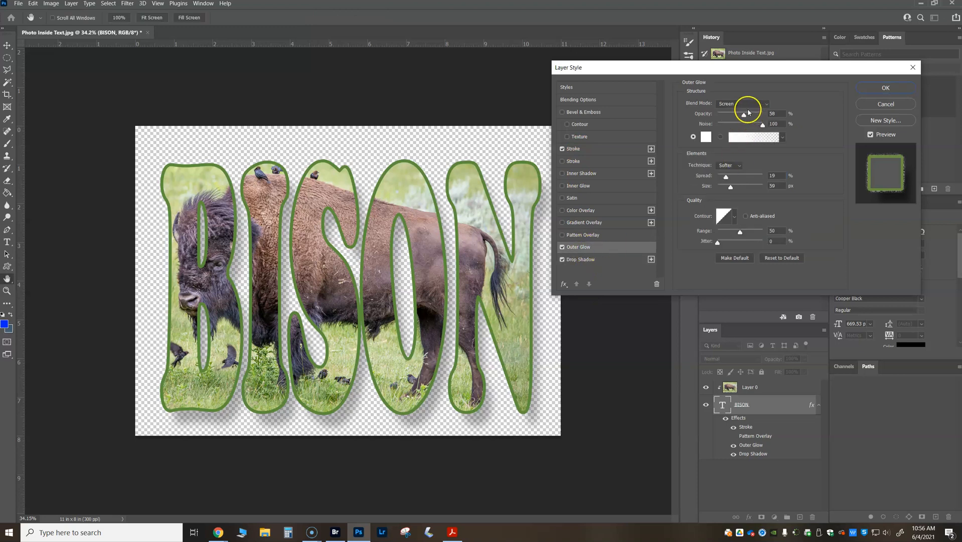
left_click(529, 283)
left_click(546, 332)
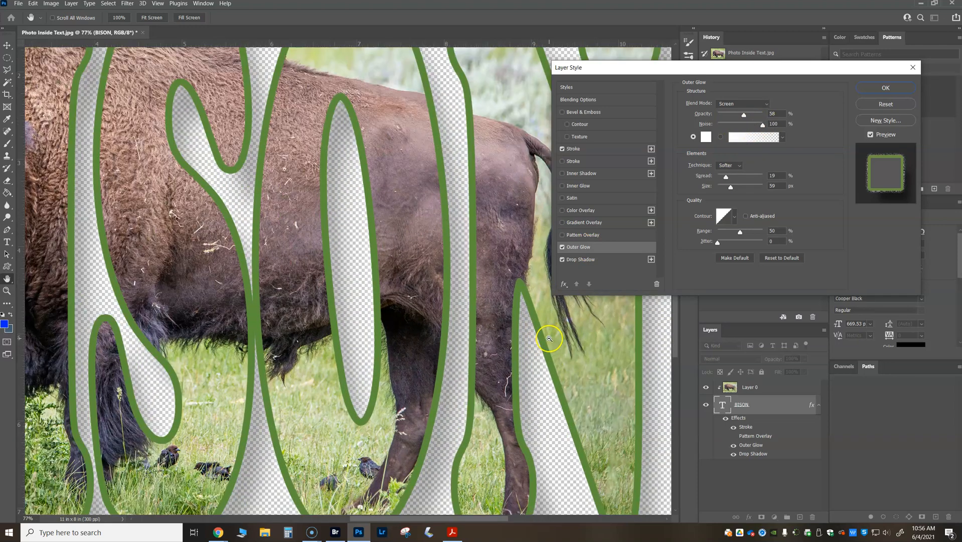
left_click_drag(551, 339, 528, 337)
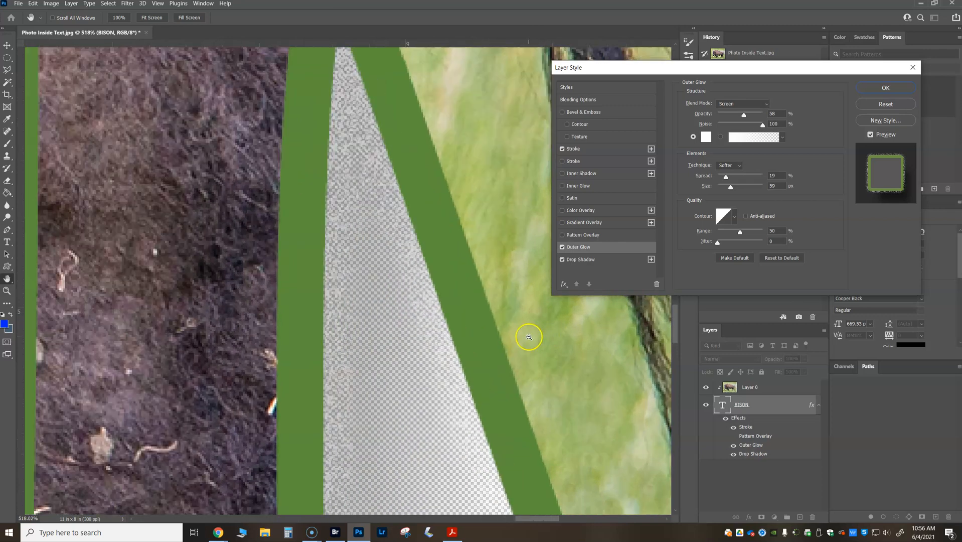
left_click_drag(466, 317, 482, 328)
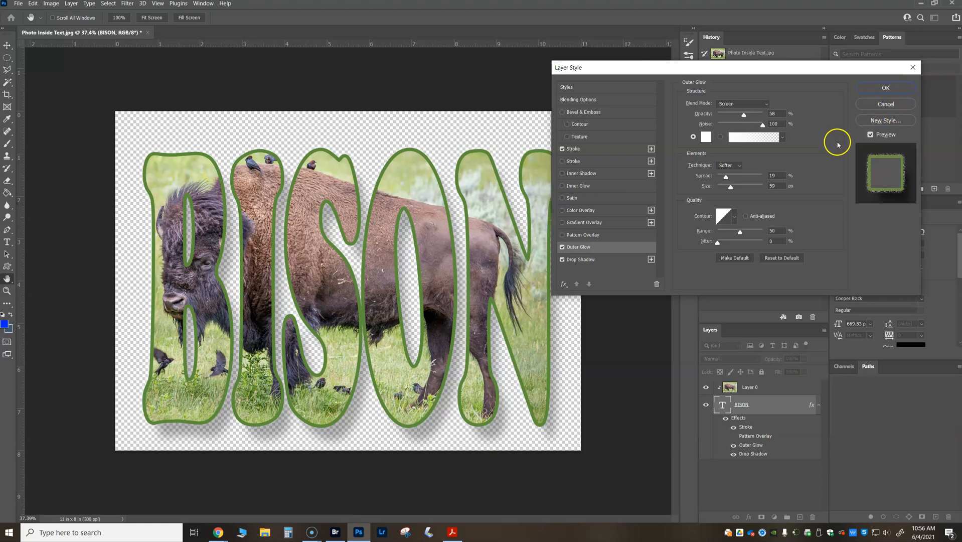
left_click(883, 87)
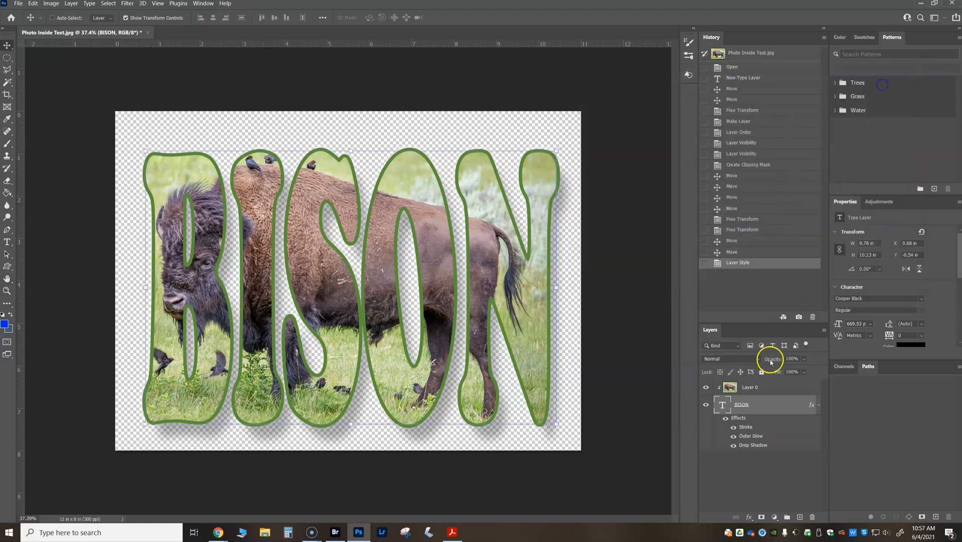
Add a new empty layer beneath the BISON text layer and create a Gradient Fill there
left_click(799, 517)
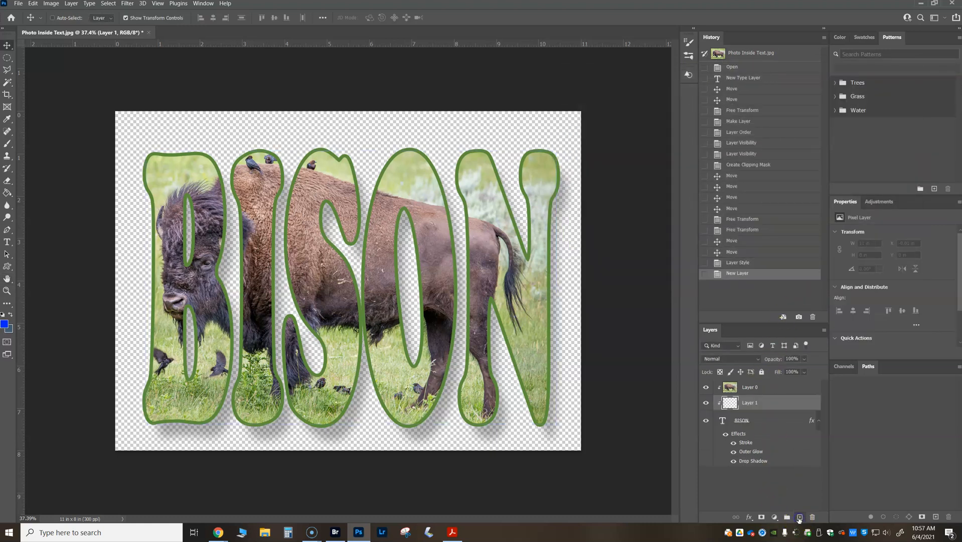
left_click_drag(751, 402, 755, 486)
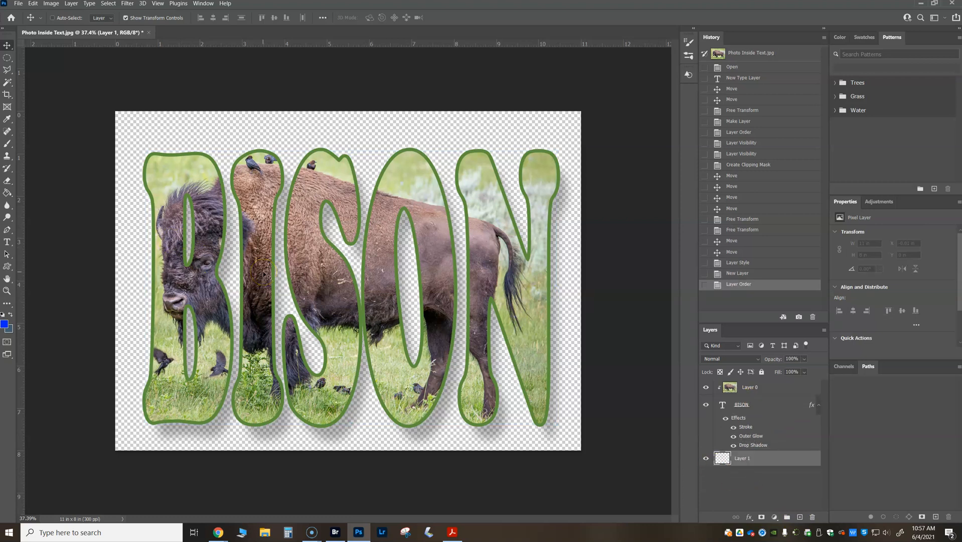
left_click(774, 517)
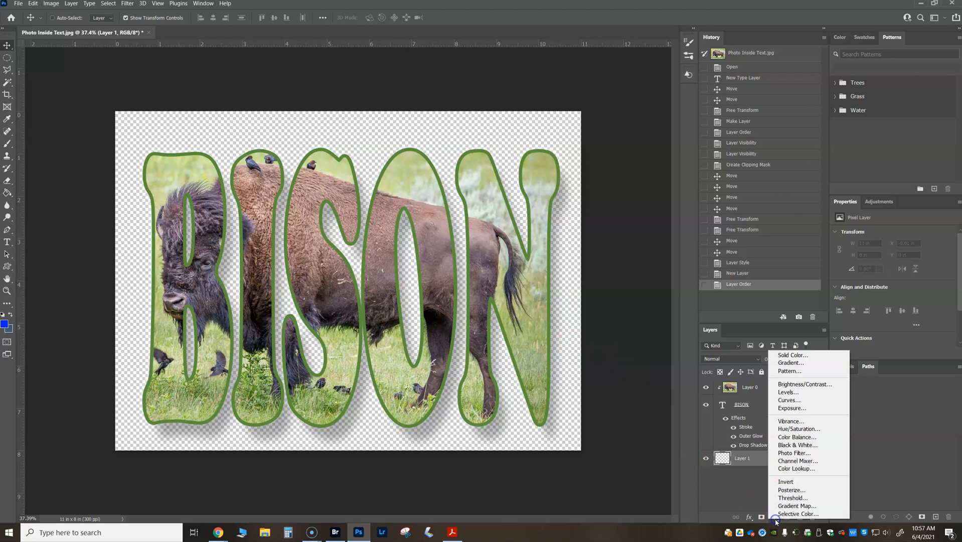
left_click(797, 363)
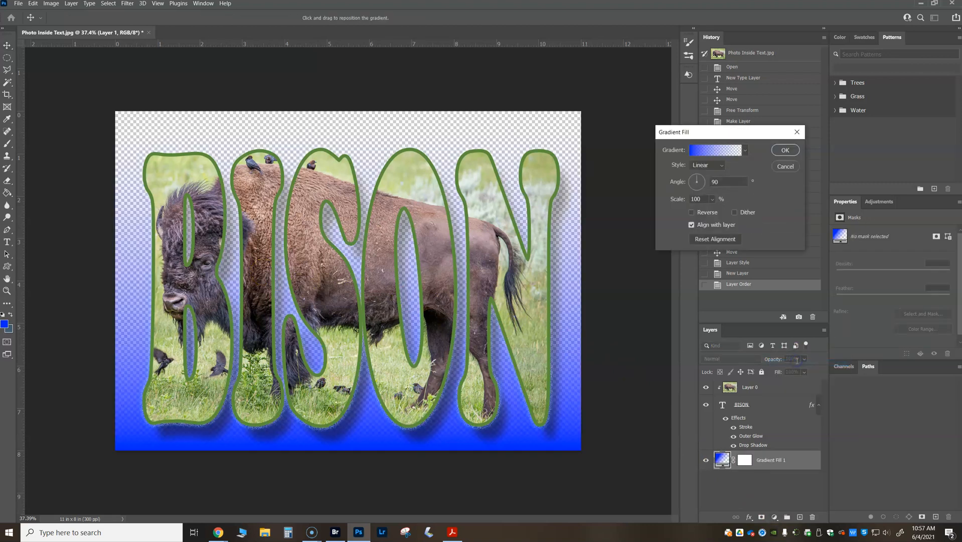
Edit the fill's gradient and choose the Foreground to Background preset from the Basics group
left_click(714, 152)
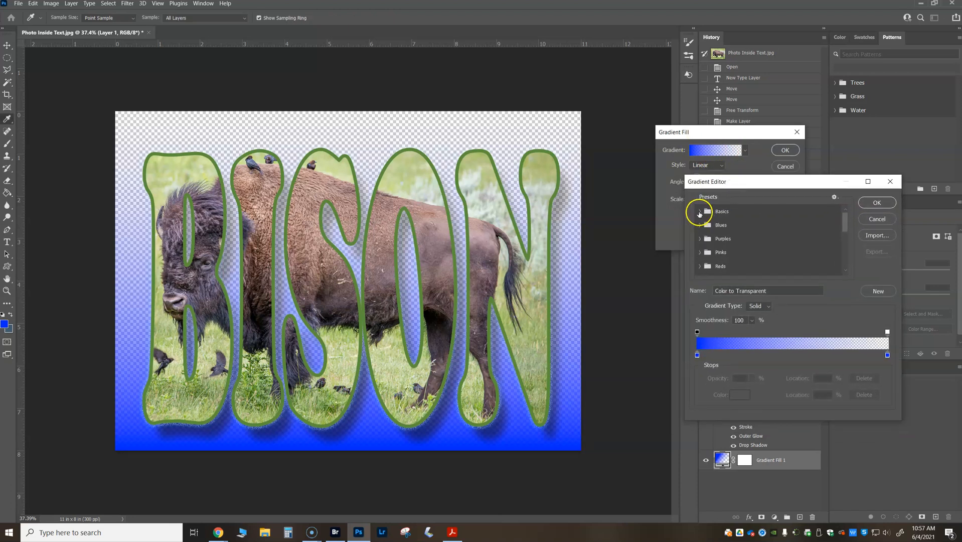
left_click(699, 212)
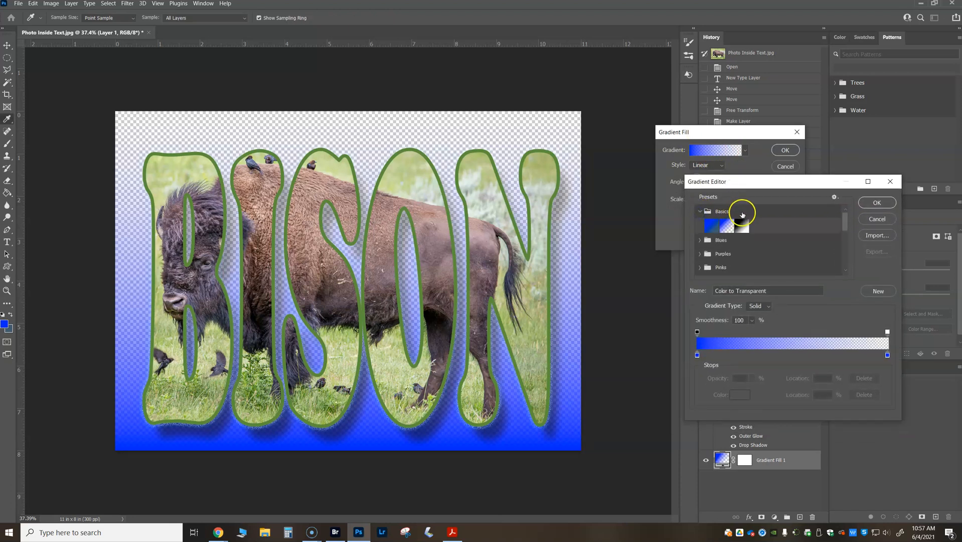
left_click(711, 227)
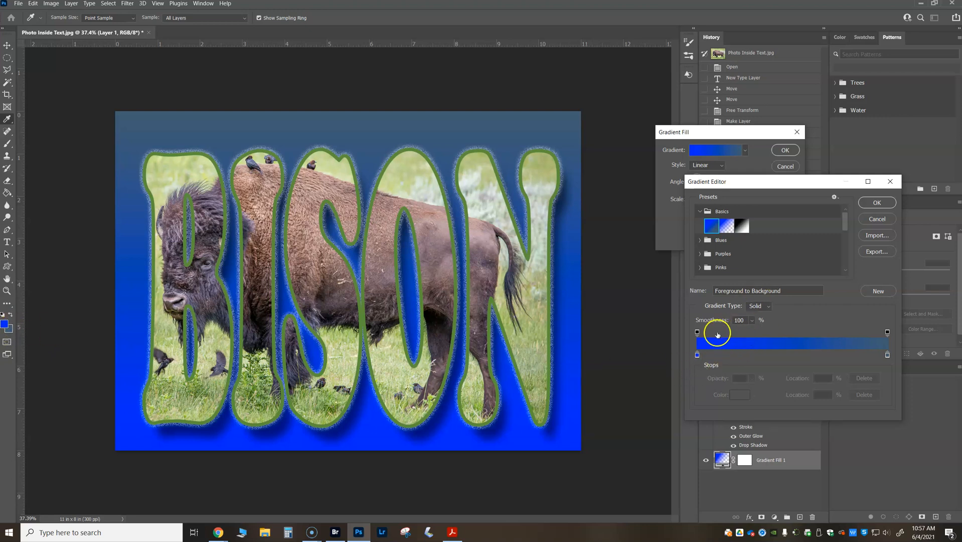
Set the gradient's starting color stop at 0% to pale yellow #ffffdd
left_click(697, 355)
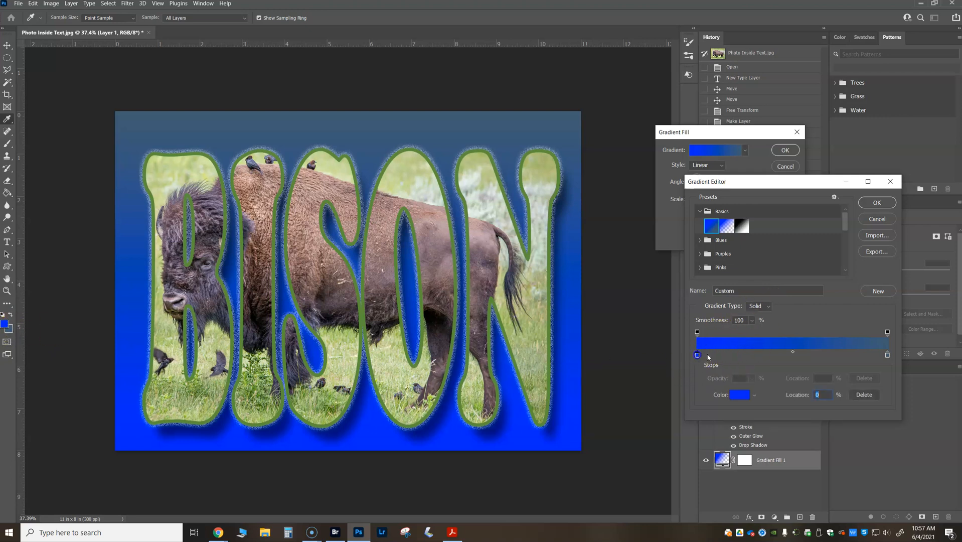
left_click(739, 399)
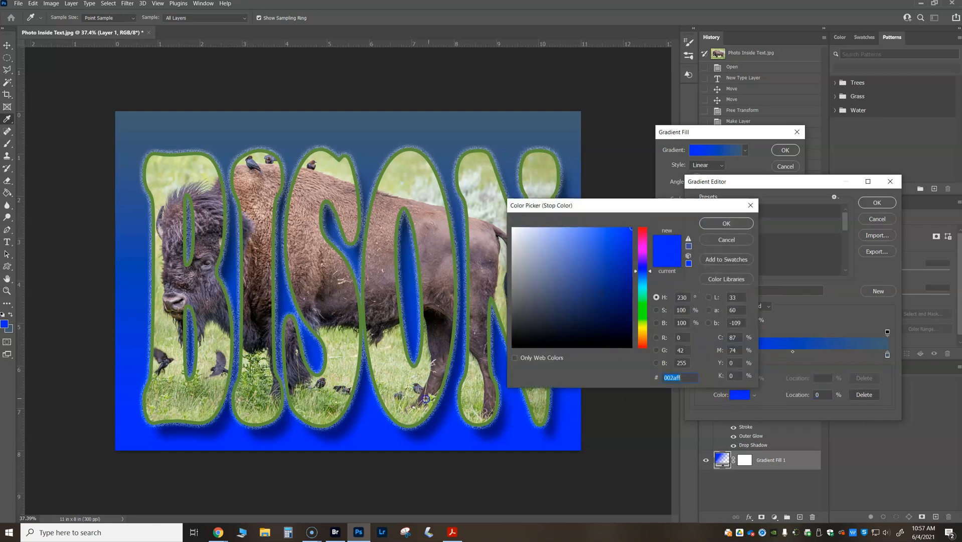
left_click(437, 383)
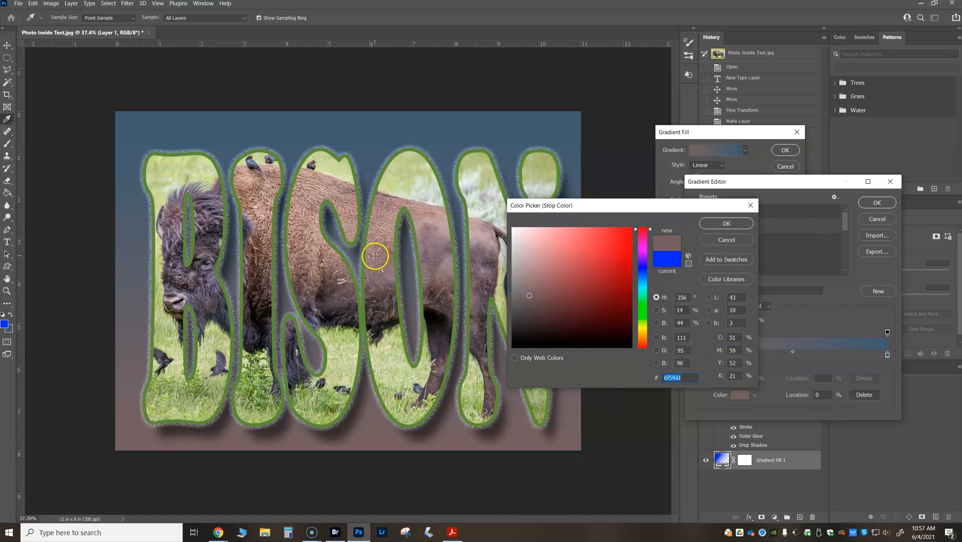
left_click(344, 282)
type("ffffdd")
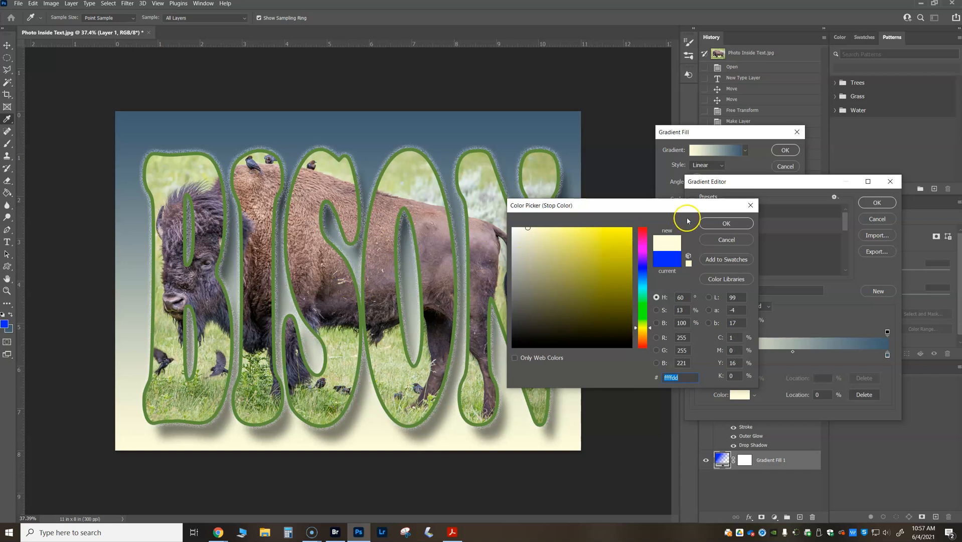
left_click(725, 223)
Set the gradient's ending color stop at 100% to a light green sampled from the grass near the top of the B
left_click(887, 356)
left_click(740, 394)
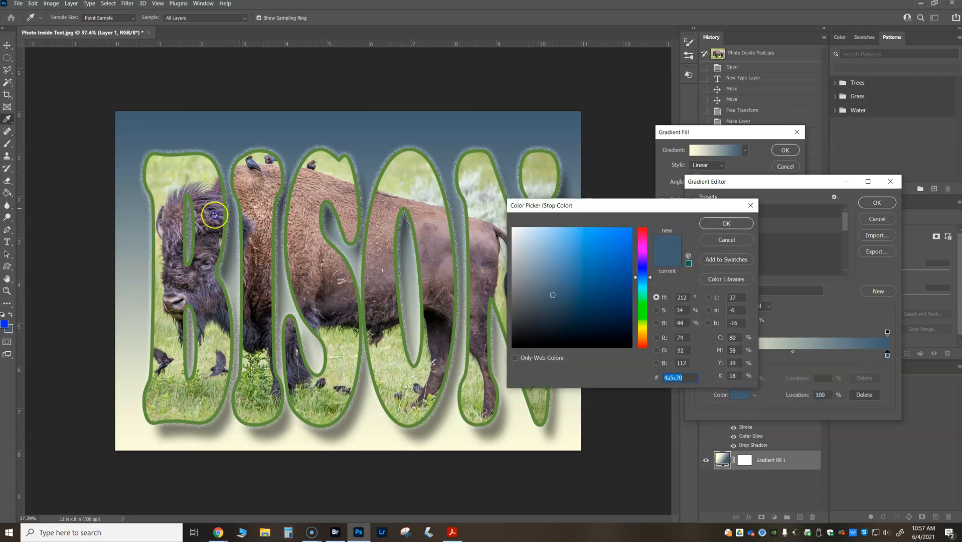
left_click(167, 167)
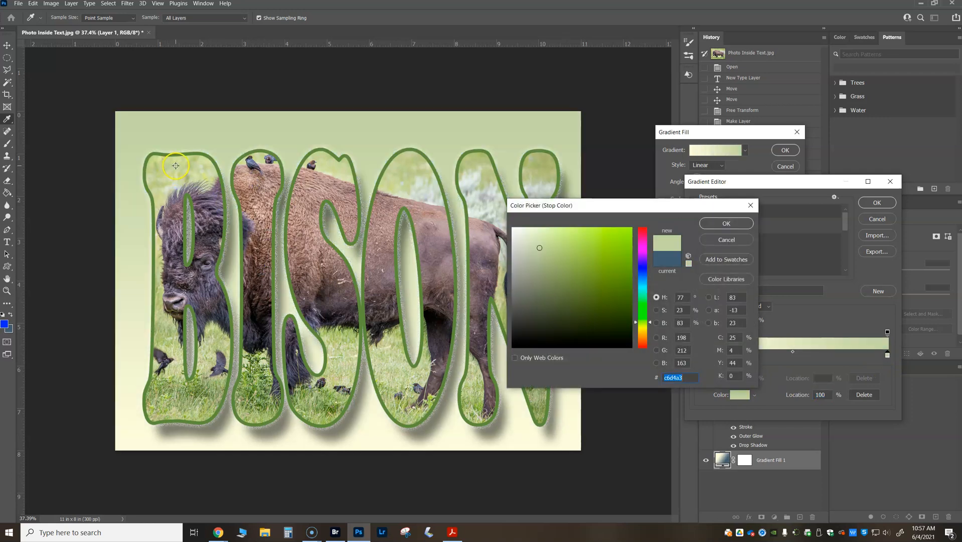
left_click_drag(189, 174, 192, 163)
left_click(726, 223)
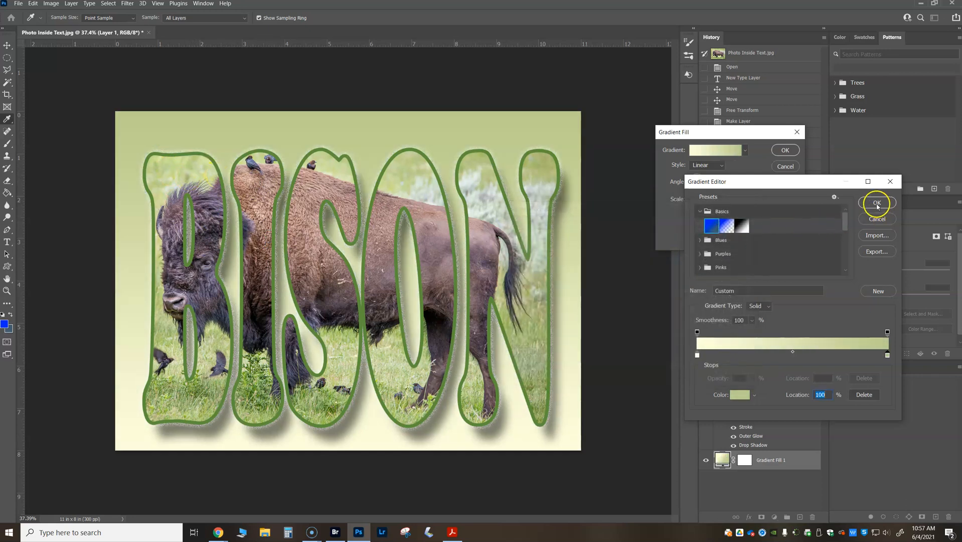
Browse the Blues gradient presets, then accept the custom pale yellow to light green gradient
left_click(699, 240)
scroll(753, 257, "down", 2)
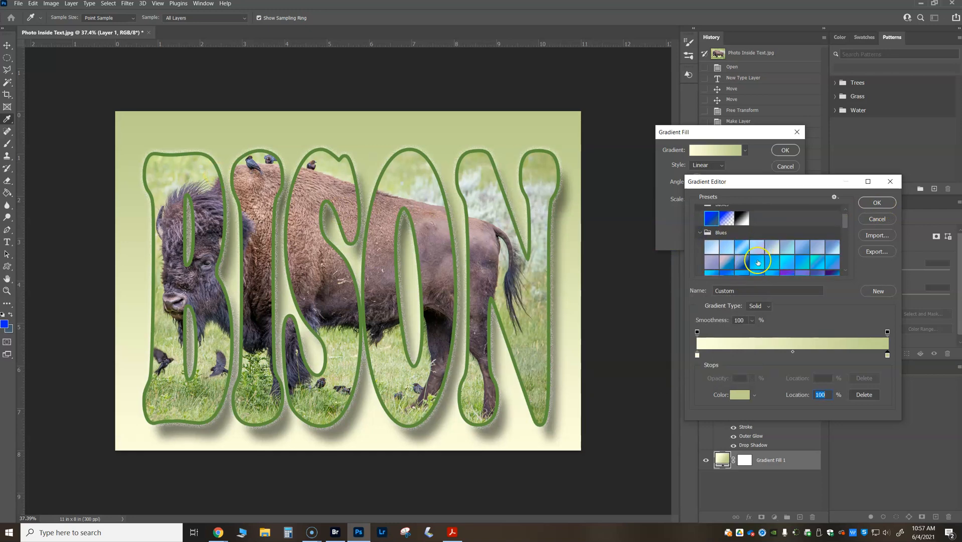
left_click(700, 224)
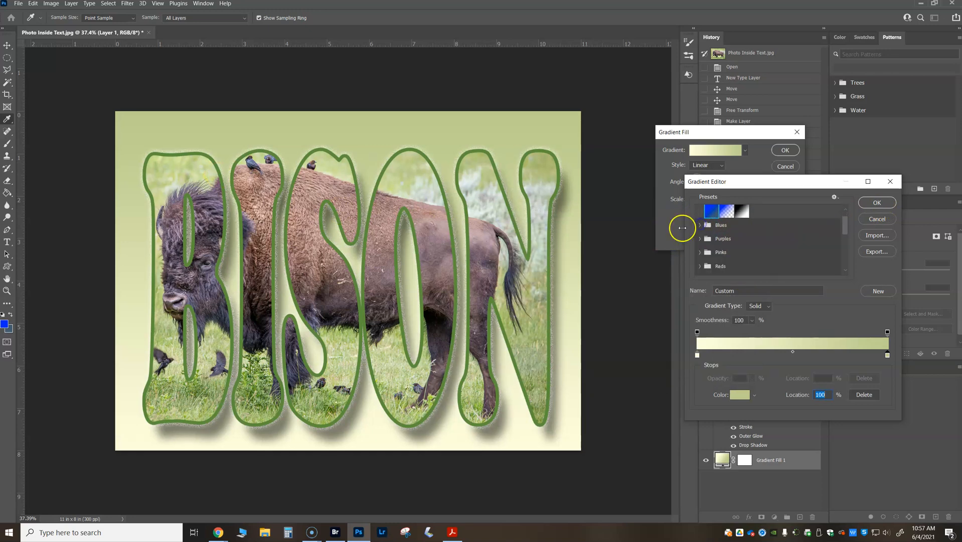
scroll(803, 229, "up", 2)
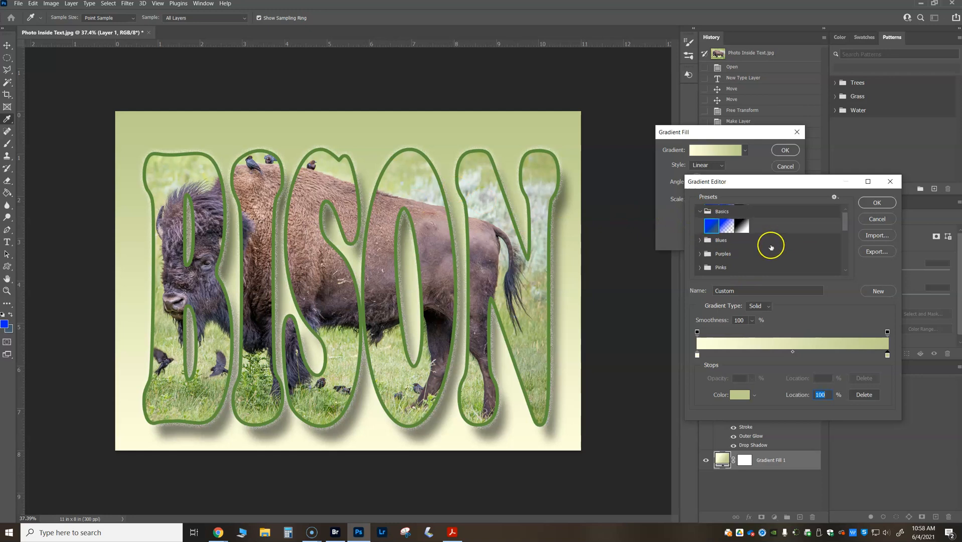
left_click(863, 203)
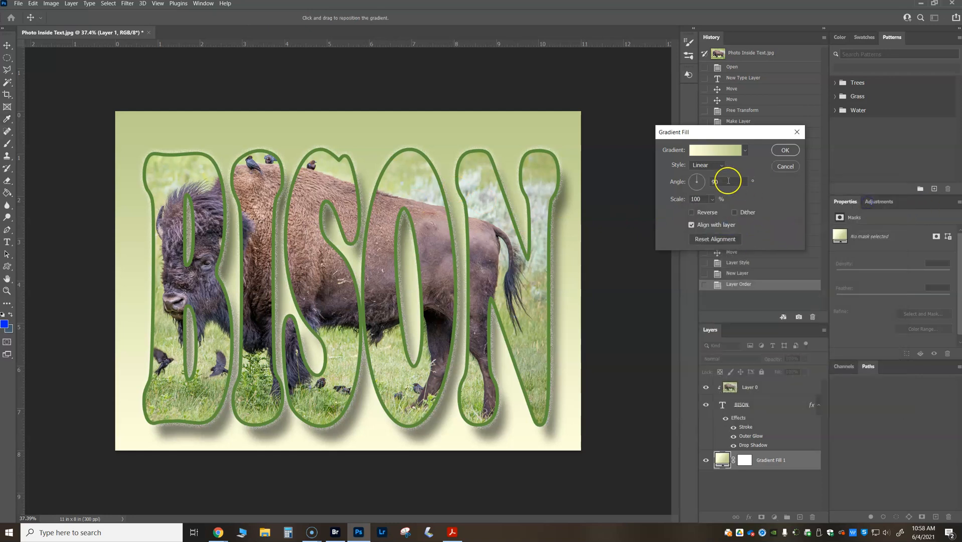
Set the gradient fill's angle to -74.24° so the pale yellow lies at the canvas top, and apply the fill
left_click(702, 180)
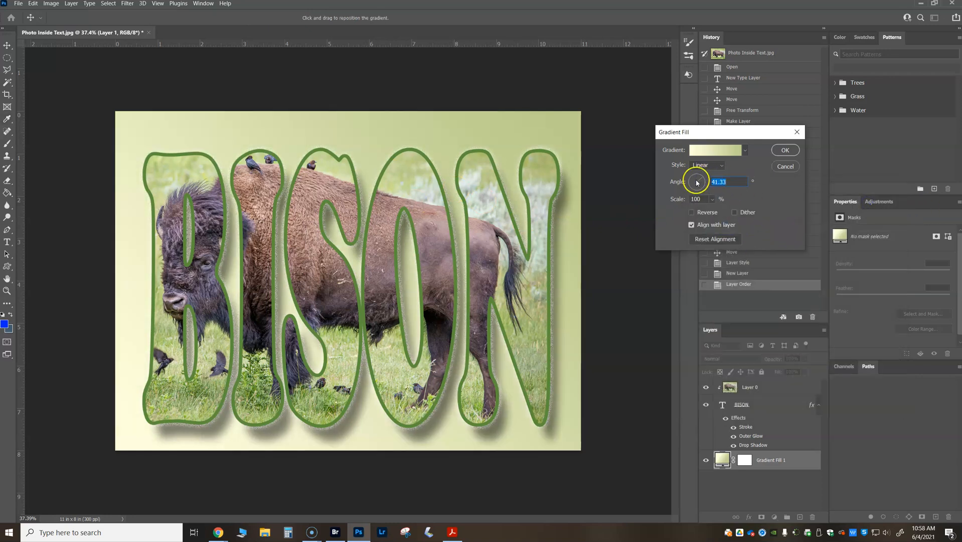
left_click(700, 191)
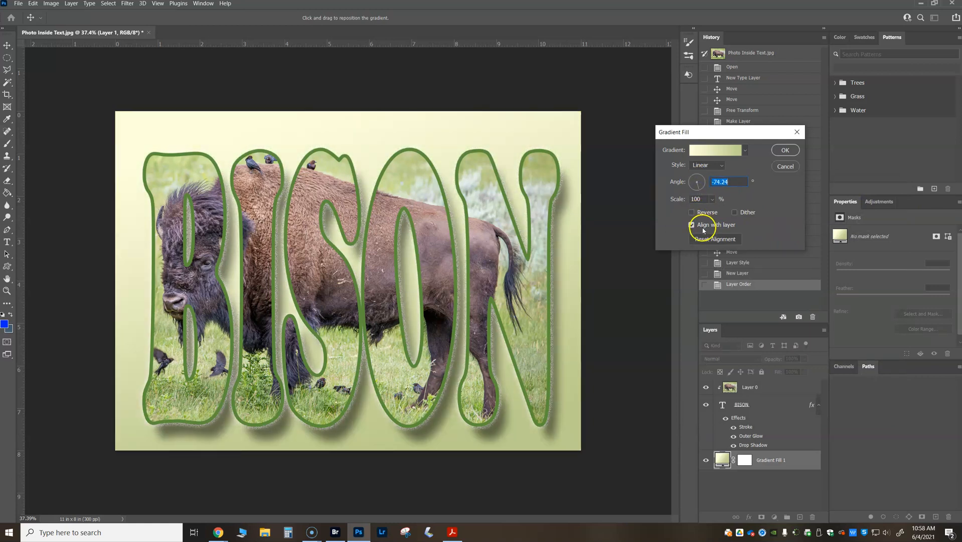
left_click(785, 150)
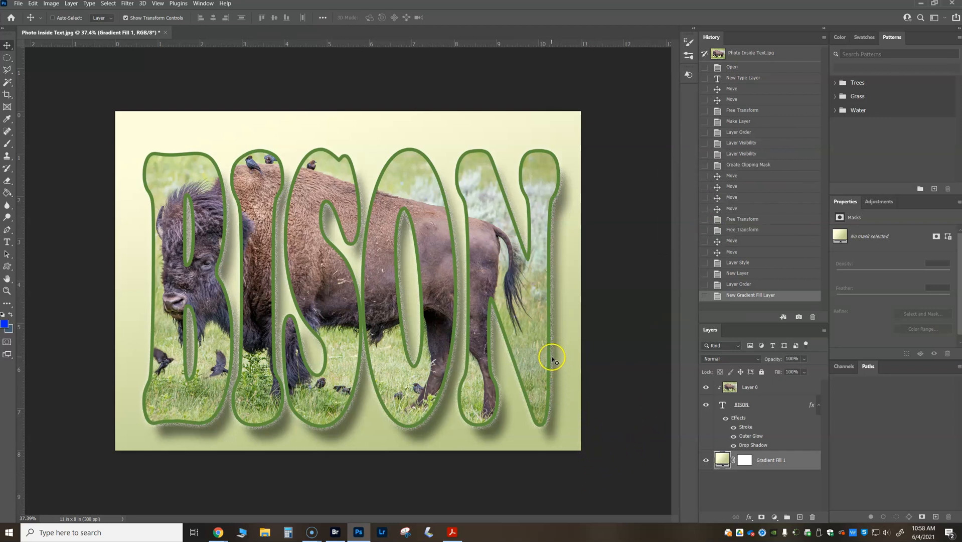
Compare the BISON lettering with and without its Outer Glow effect
left_click(733, 436)
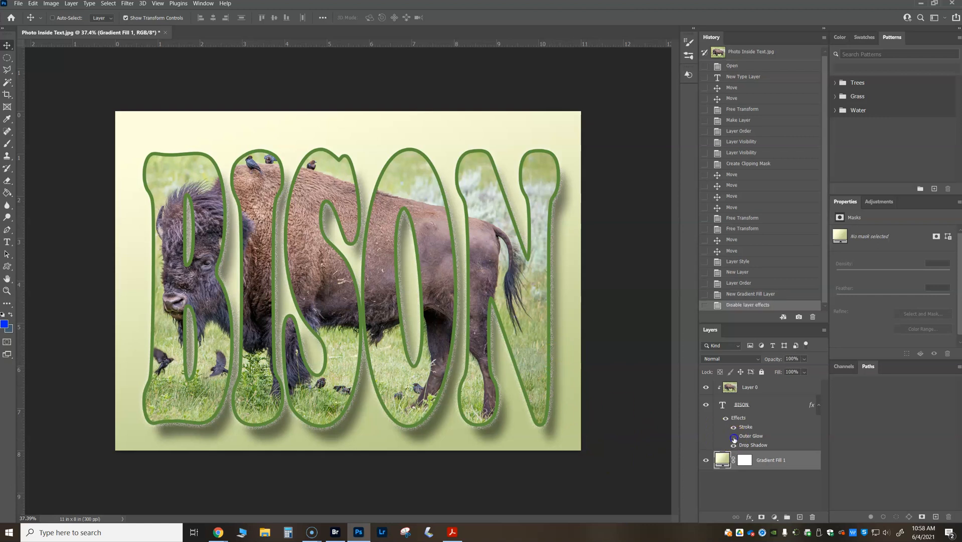
left_click(734, 435)
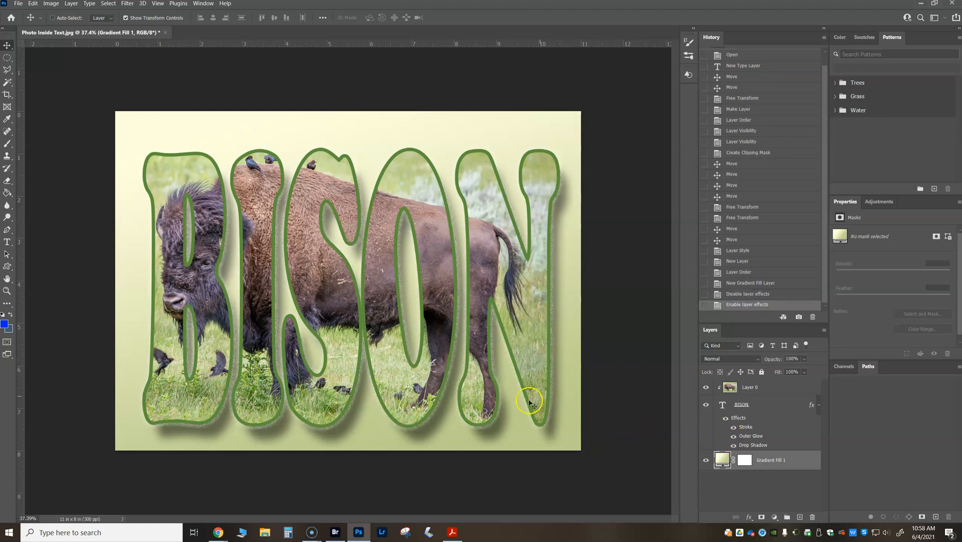
left_click(7, 241)
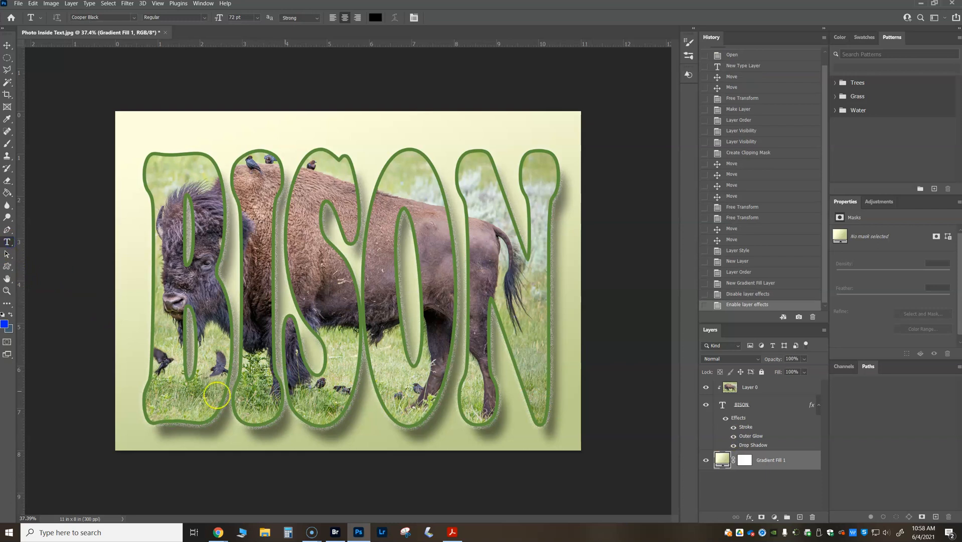
left_click(246, 345)
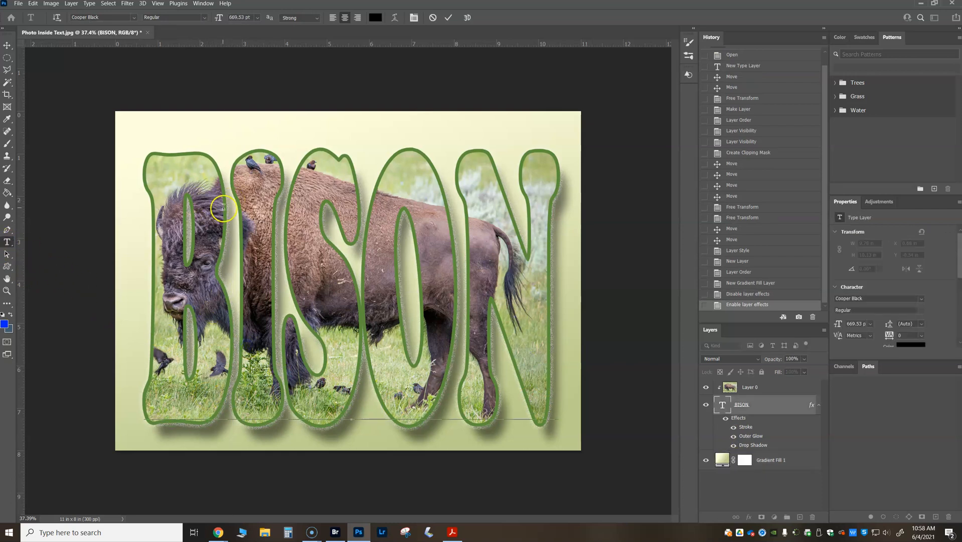
left_click(7, 242)
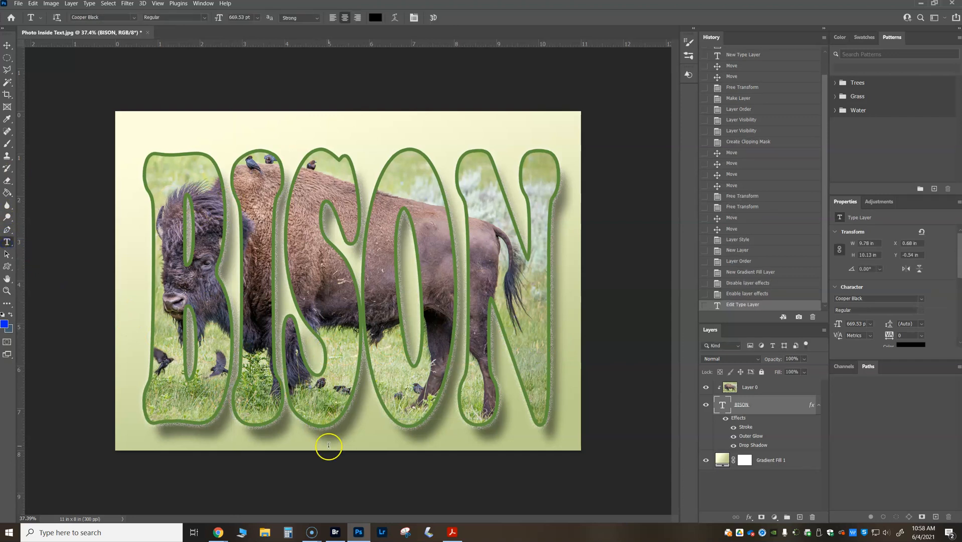
Add the creator's name as 72 pt Cooper Black text along the canvas's lower edge and place its layer above the photo layer
left_click(365, 440)
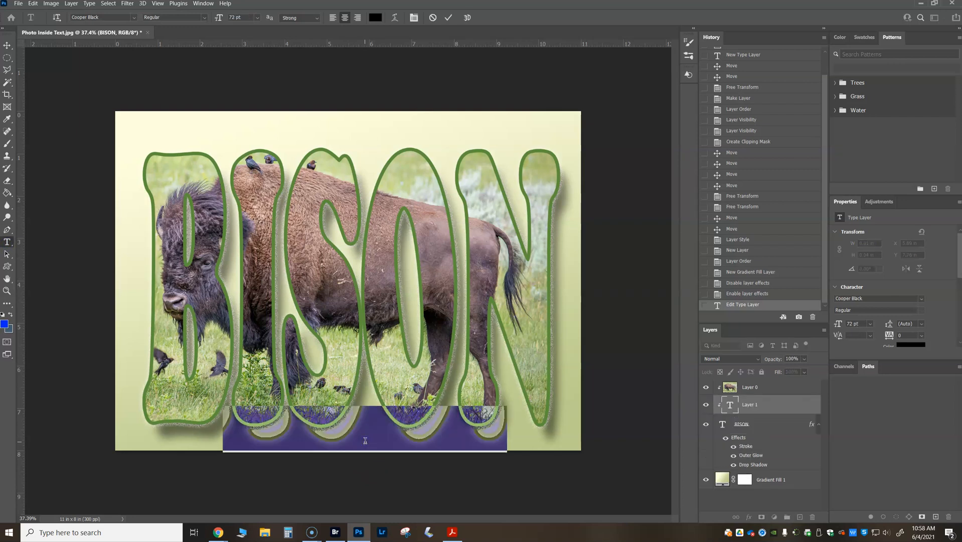
key("BackSpace")
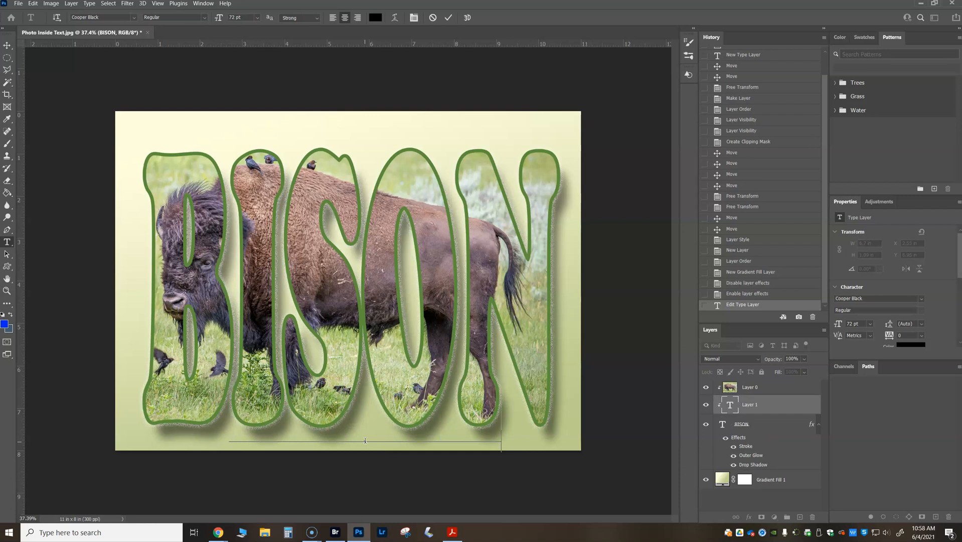
left_click_drag(751, 400, 750, 385)
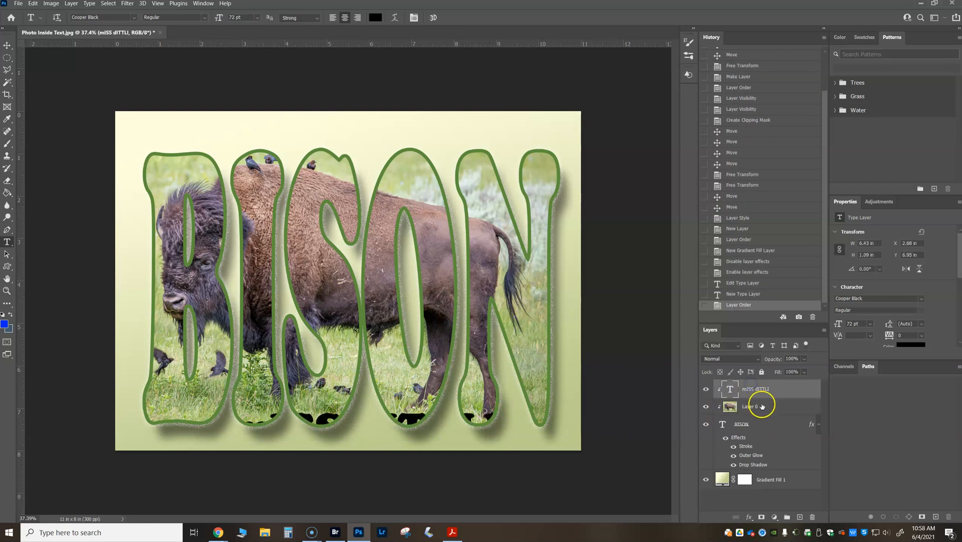
Nudge the name text upward over the bottoms of the BISON letters, to a Y position of about 6.72 in
left_click(6, 48)
key("shift+Up")
key("shift+Up")
key("shift+Up")
key("shift+Up")
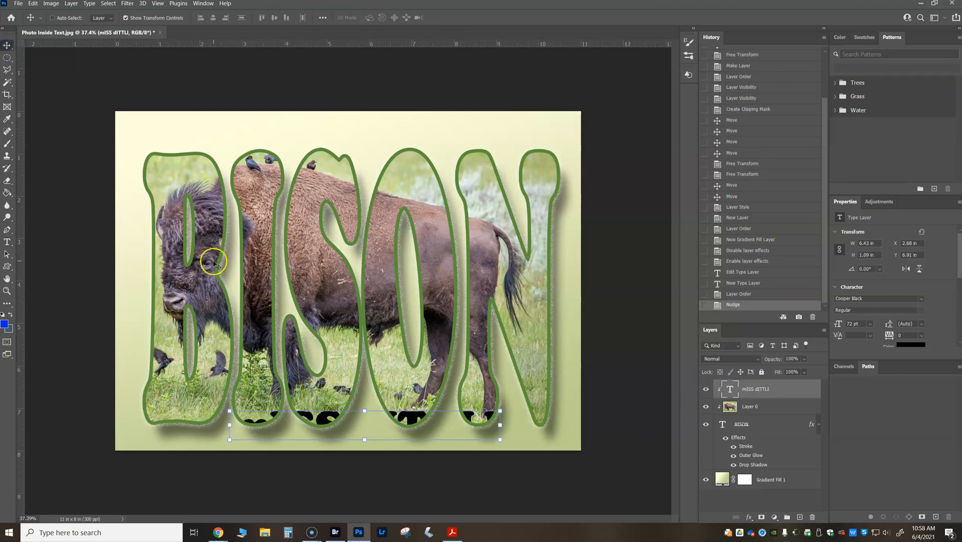
key("shift+Up")
key("shift+Up")
key("shift+Up")
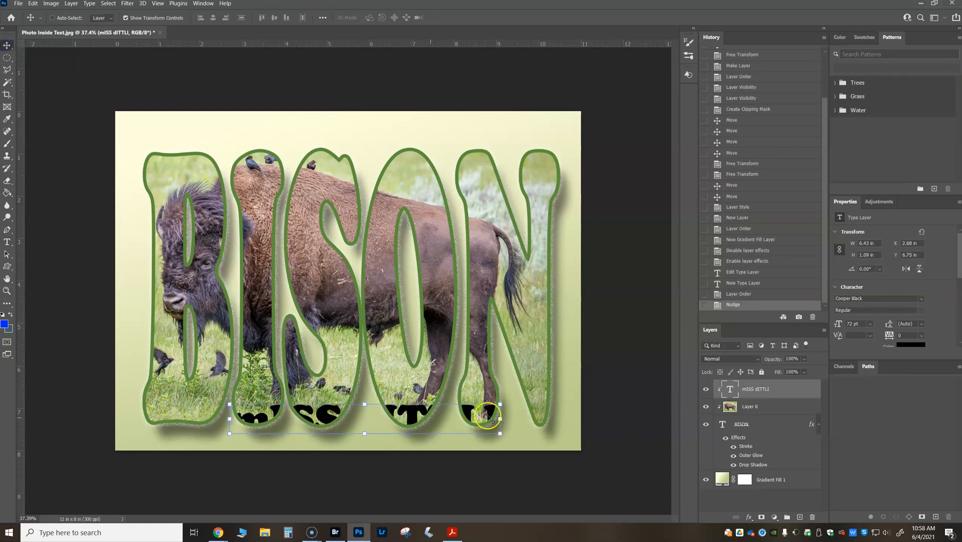
Release the name text layer from the clipping mask
left_click_drag(756, 406, 758, 396)
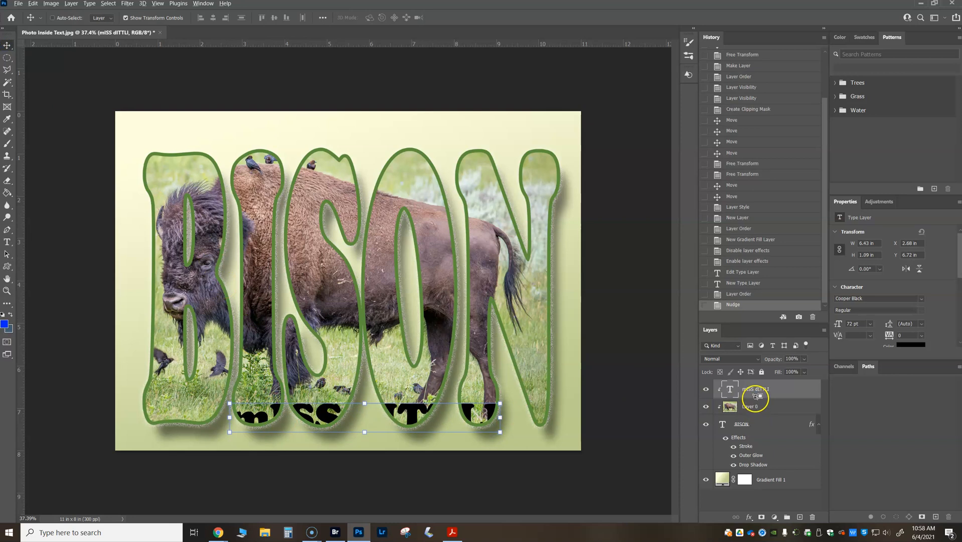
left_click(755, 396, "alt")
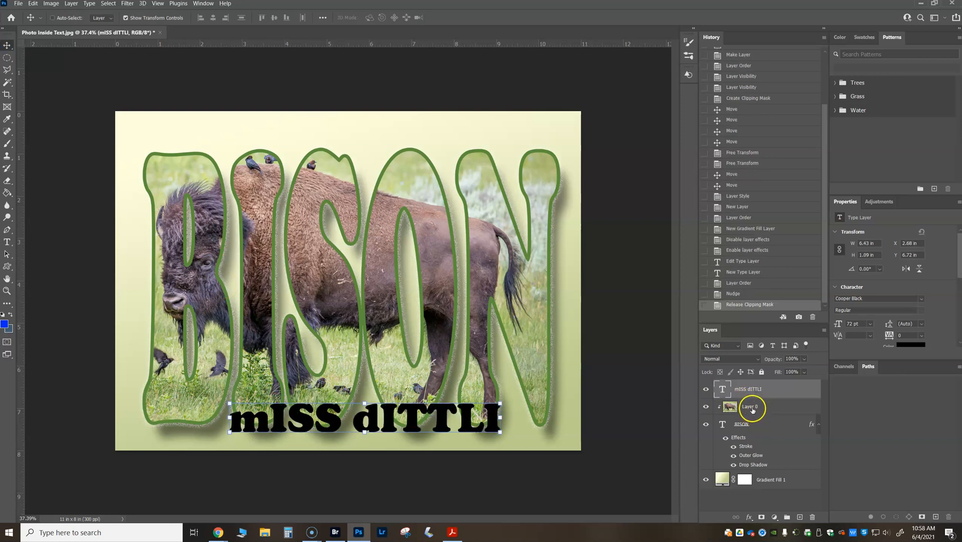
left_click(755, 396, "alt")
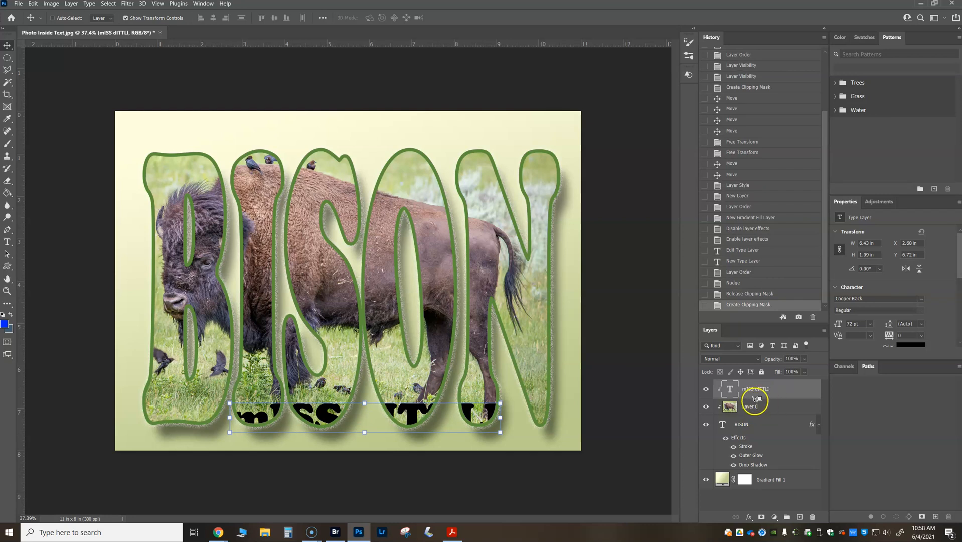
left_click(755, 398, "alt")
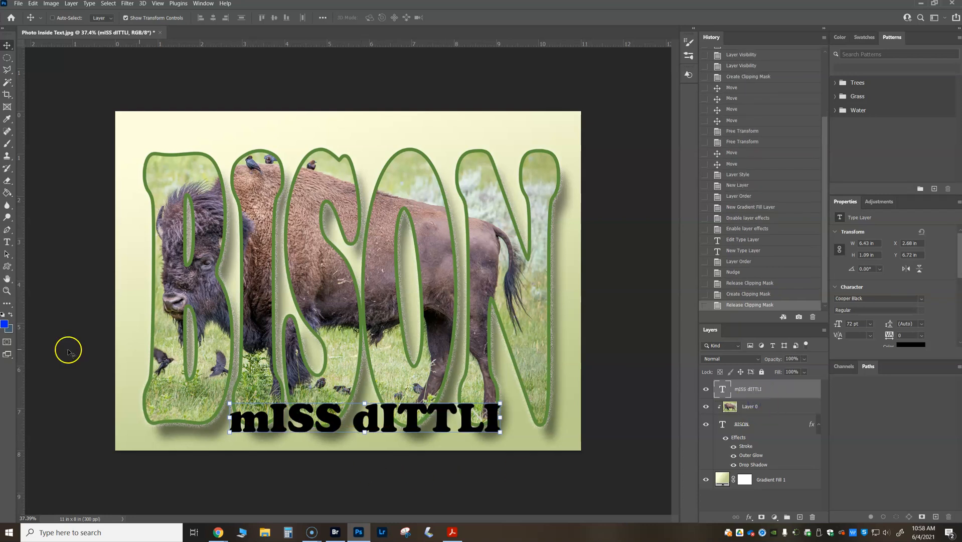
Retype the name with normal capitalization and move it to the canvas's lower-right corner, at about X 5.41 in, Y 6.9 in
left_click(7, 240)
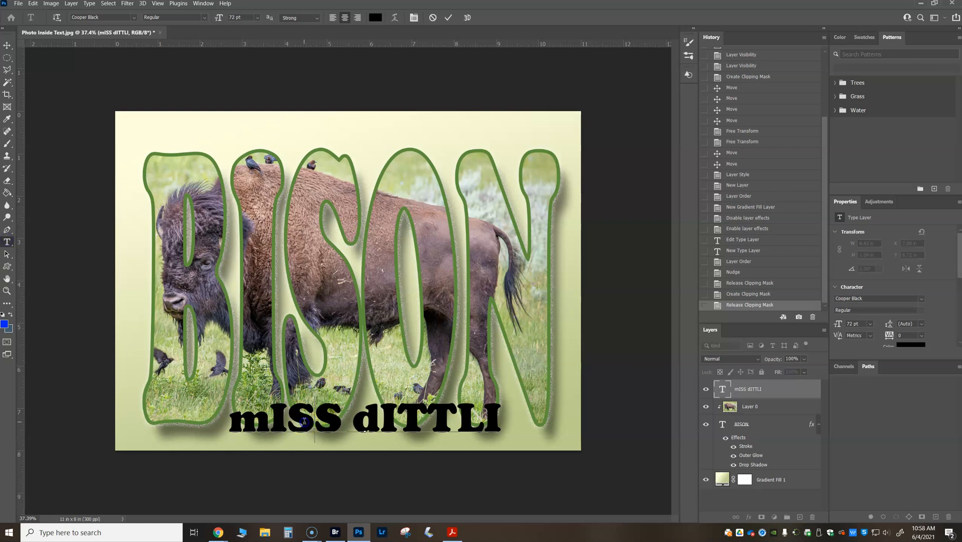
key("ctrl+a")
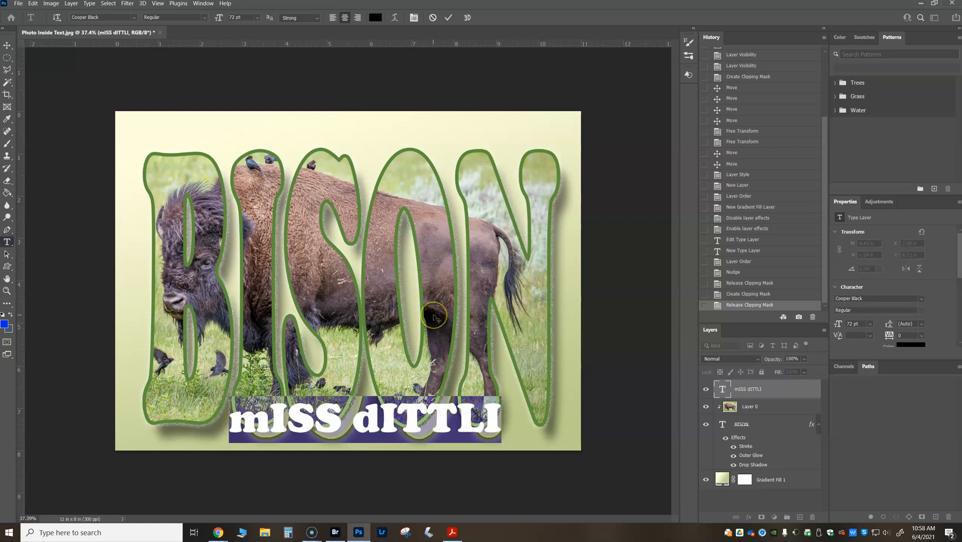
type("Miss Dittli")
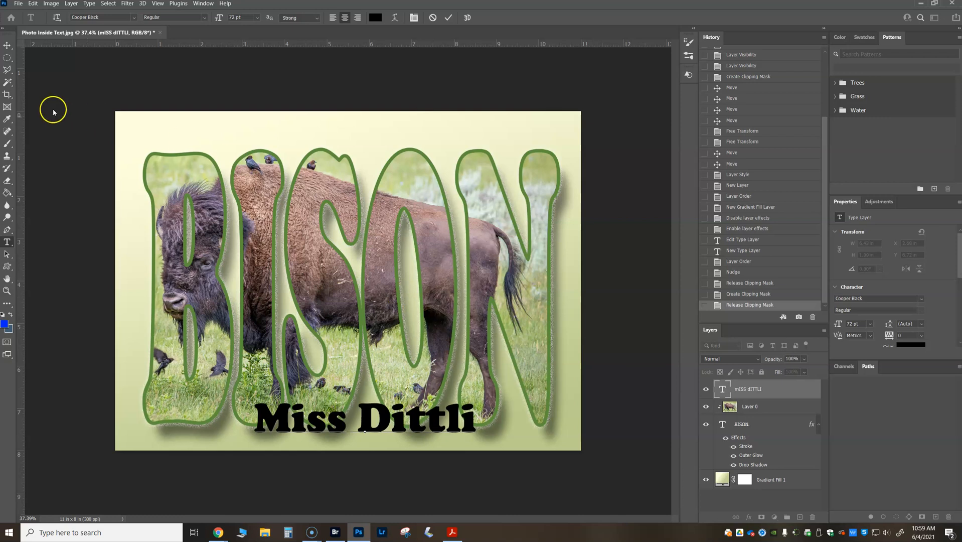
left_click(7, 45)
left_click_drag(393, 430, 483, 437)
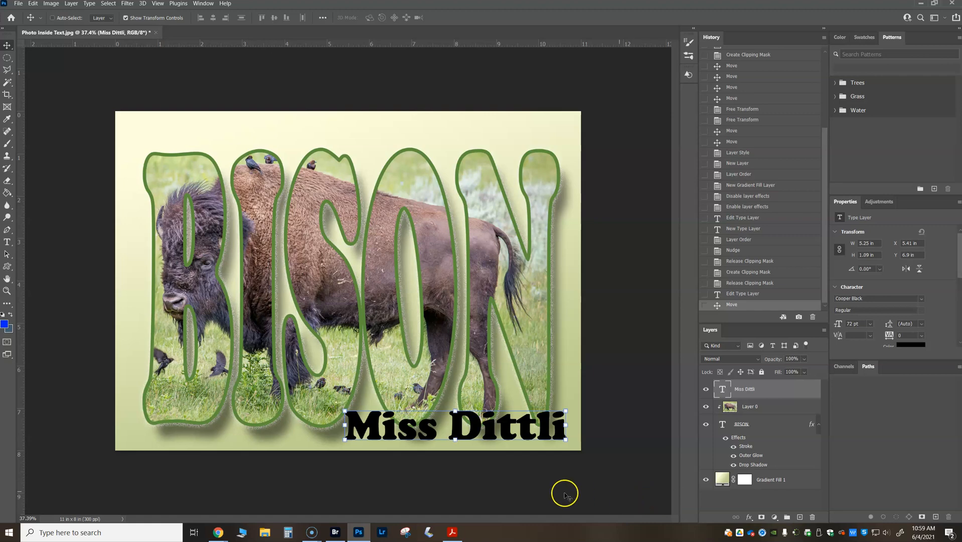